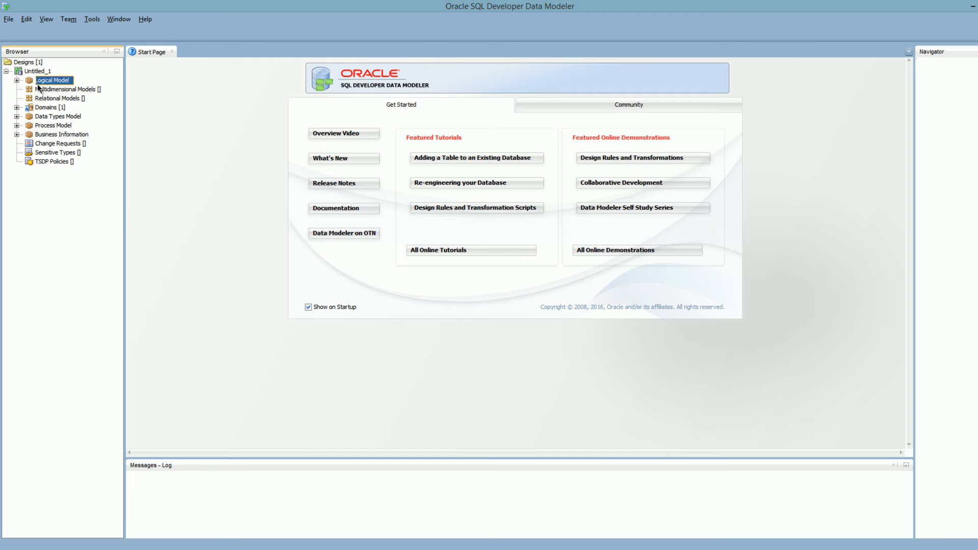
Open the design properties of Untitled_1 and bring the naming standard templates into view
left_click(27, 73)
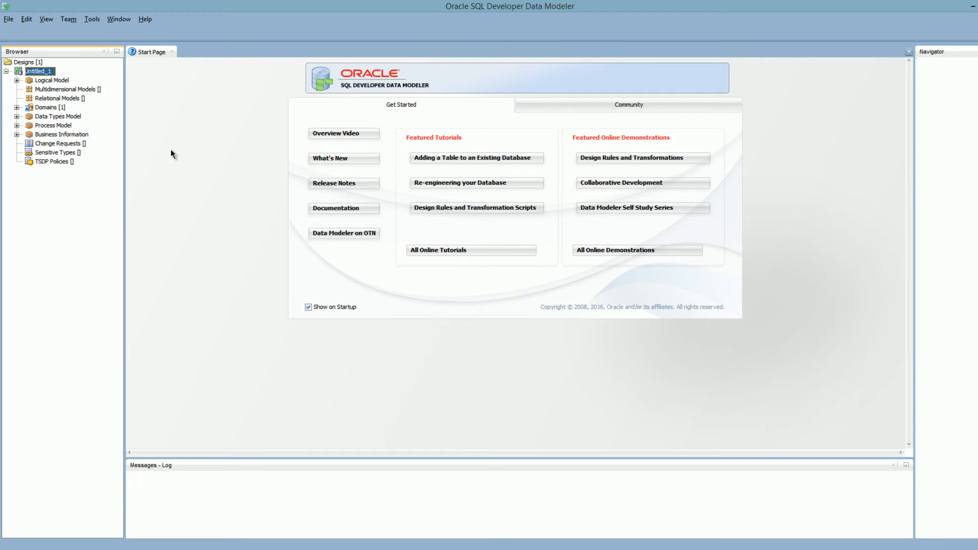
right_click(19, 74)
left_click(37, 107)
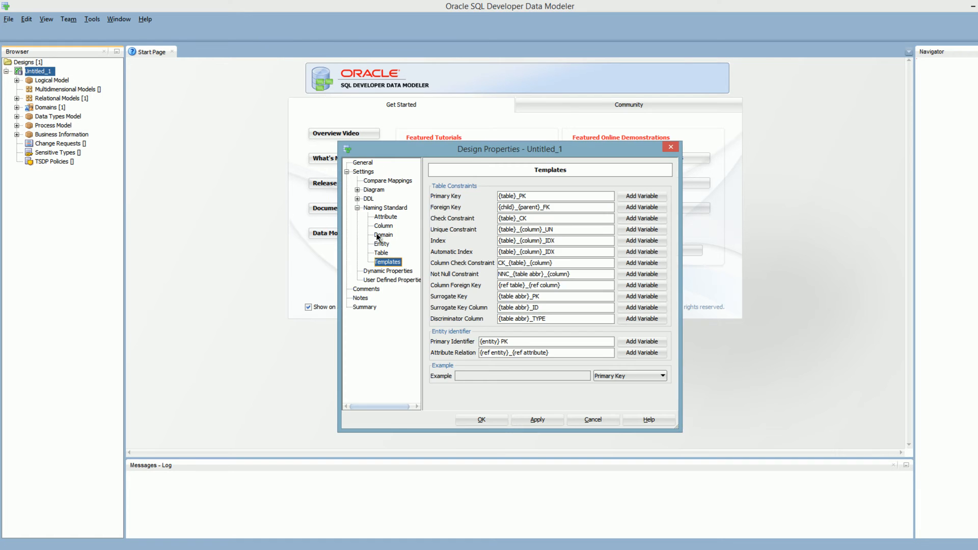
left_click_drag(486, 148, 528, 102)
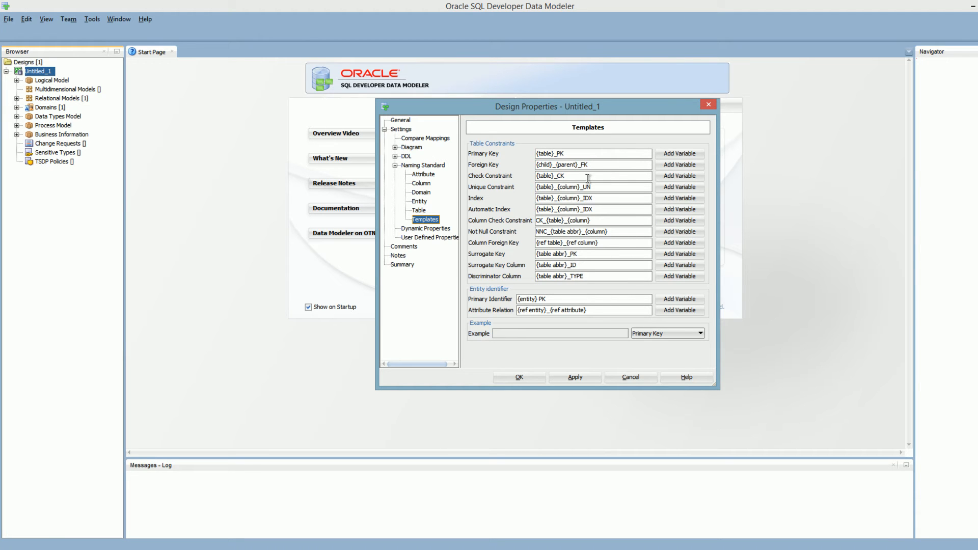
Examine the naming templates for primary, foreign, column foreign and surrogate keys
left_click_drag(597, 242, 534, 240)
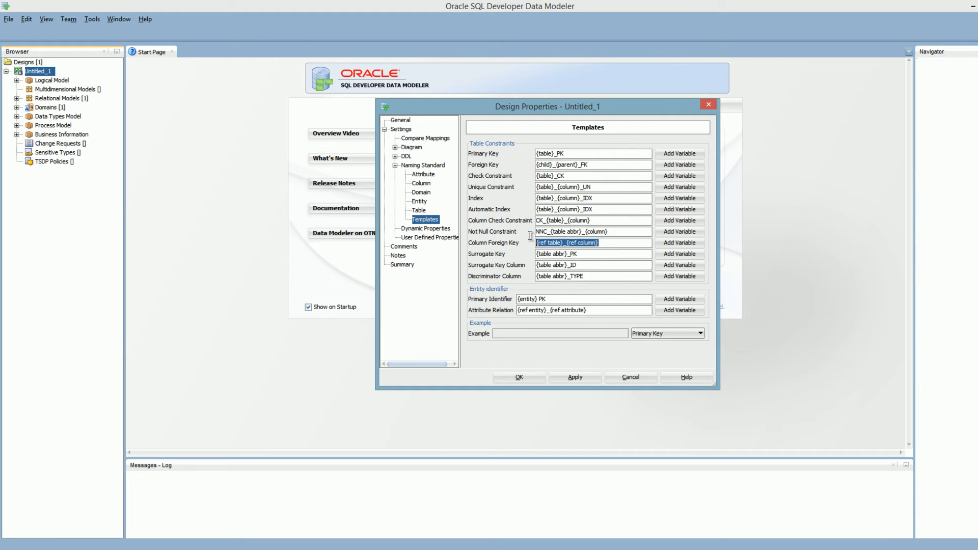
left_click_drag(588, 254, 512, 255)
left_click_drag(597, 164, 488, 183)
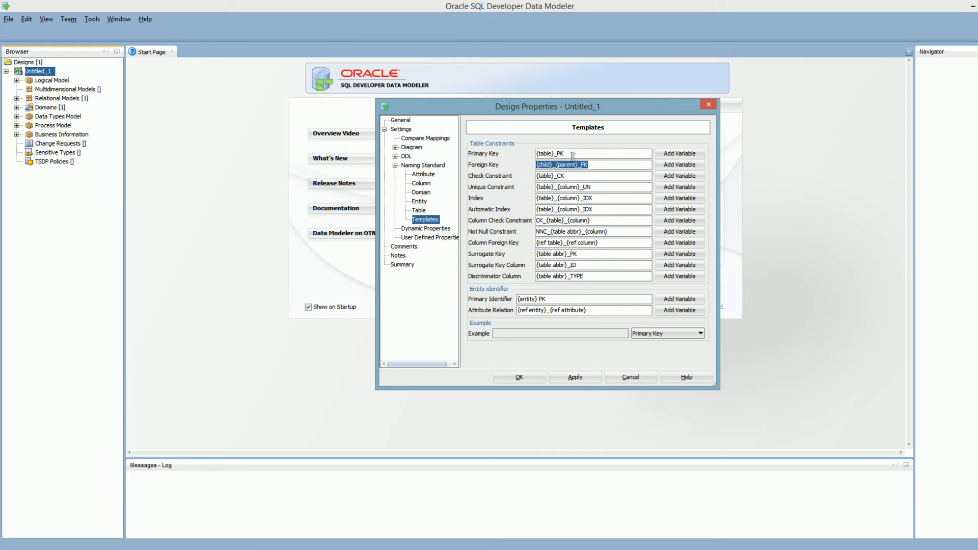
left_click_drag(571, 154, 520, 158)
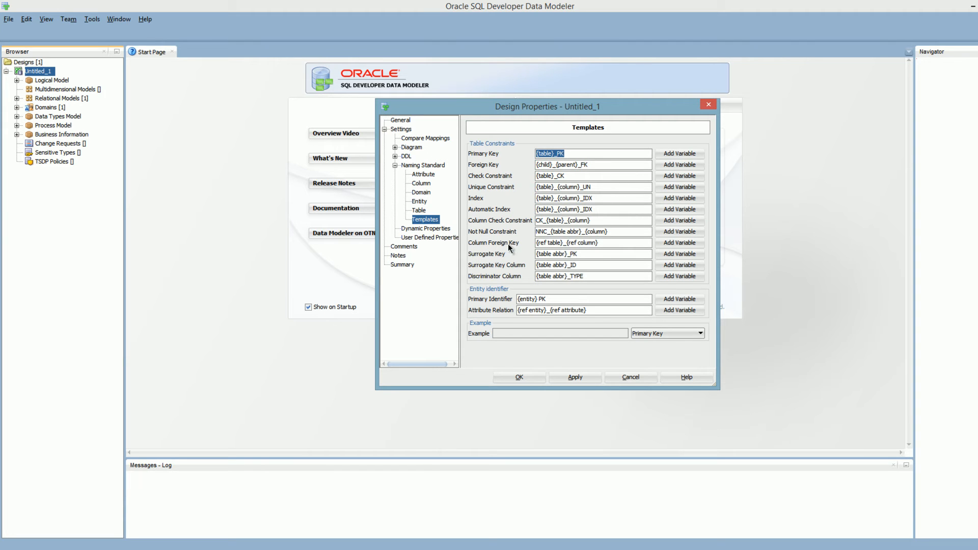
left_click_drag(608, 243, 557, 242)
left_click_drag(494, 235, 467, 254)
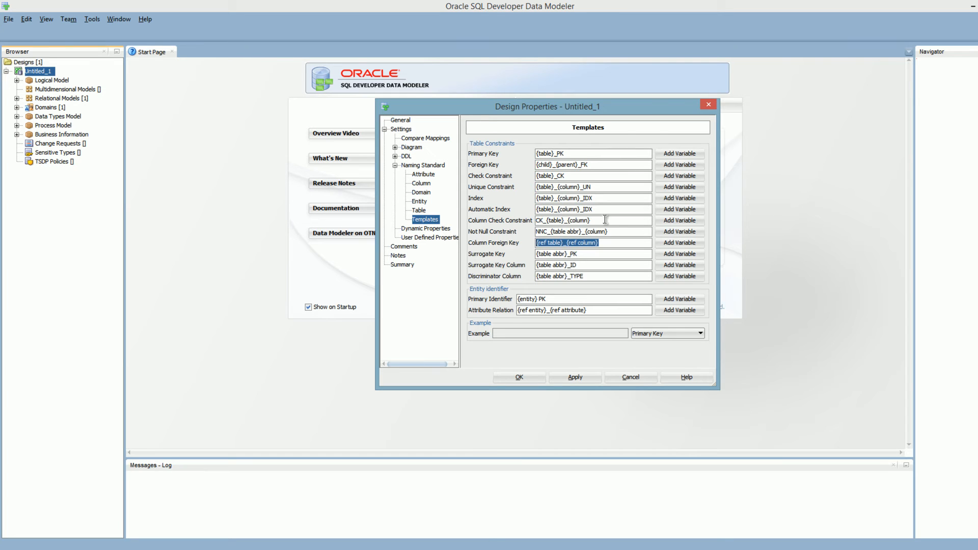
Replace the Column Foreign Key naming template with the {ref column} variable and accept the design properties
left_click(671, 244)
left_click(533, 345)
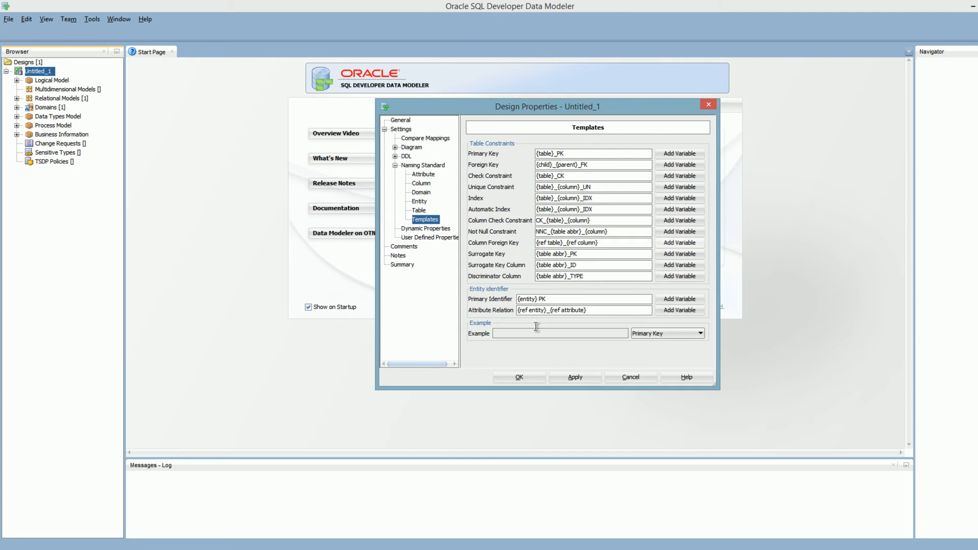
left_click_drag(614, 243, 488, 247)
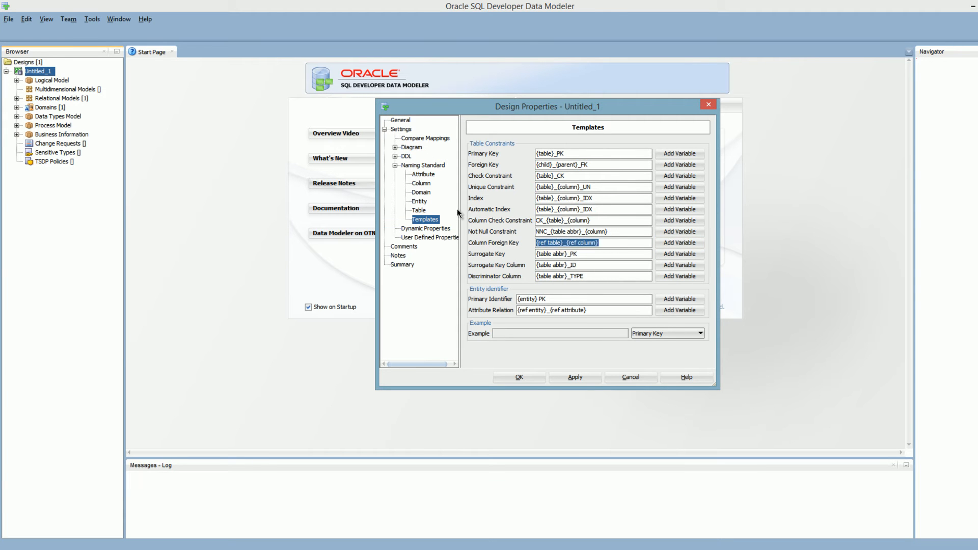
key("Delete")
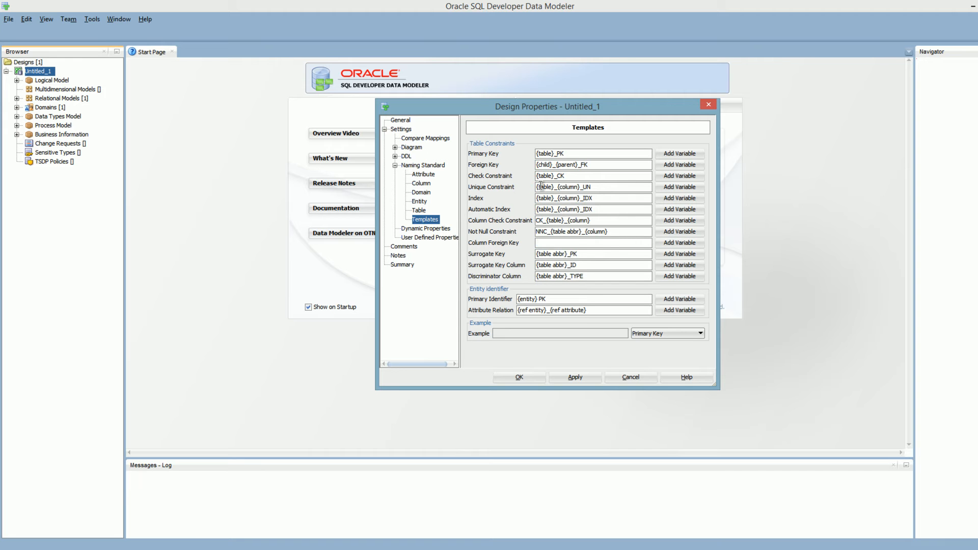
left_click(679, 243)
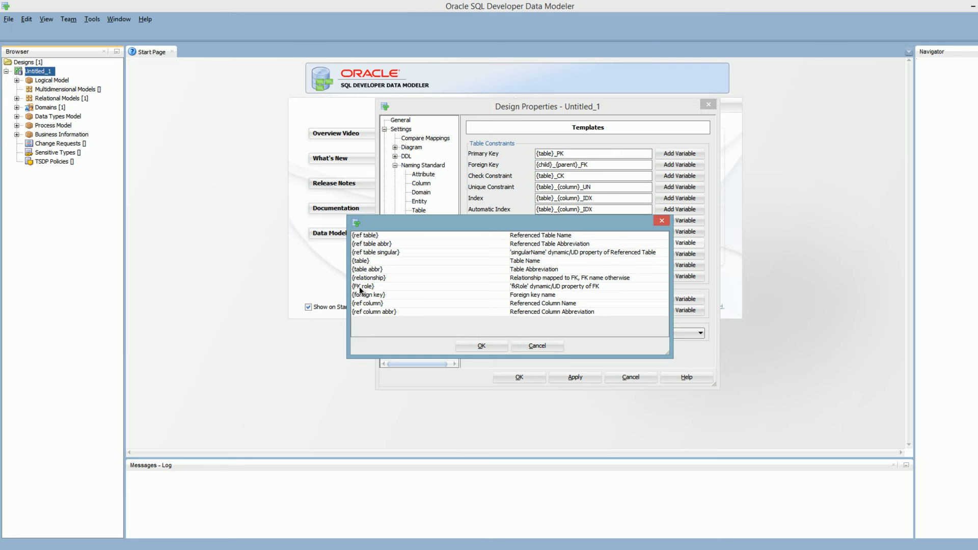
left_click(370, 304)
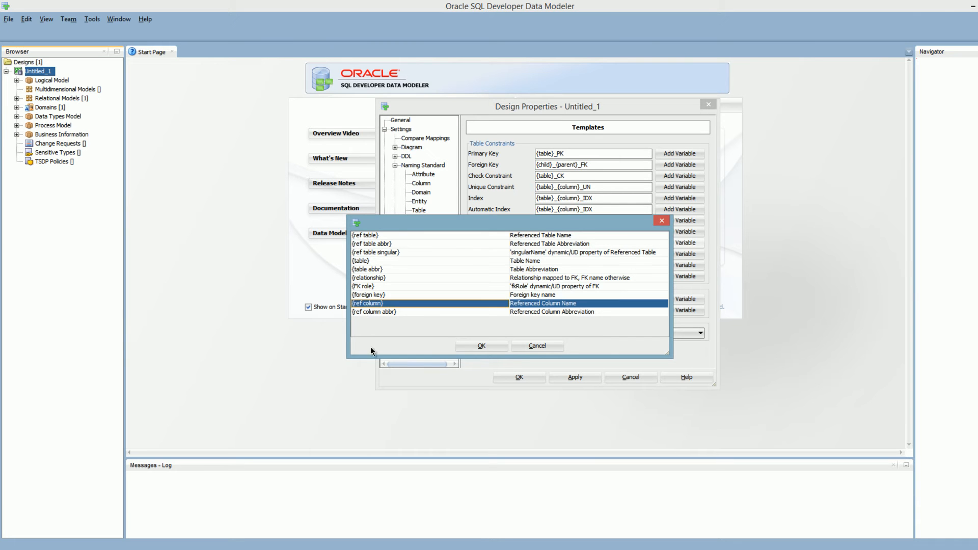
left_click(482, 345)
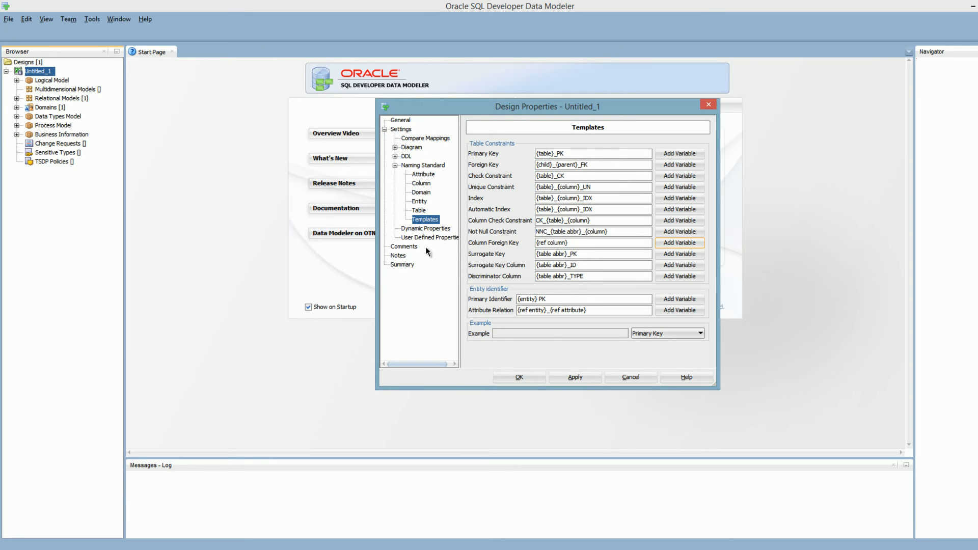
left_click(518, 376)
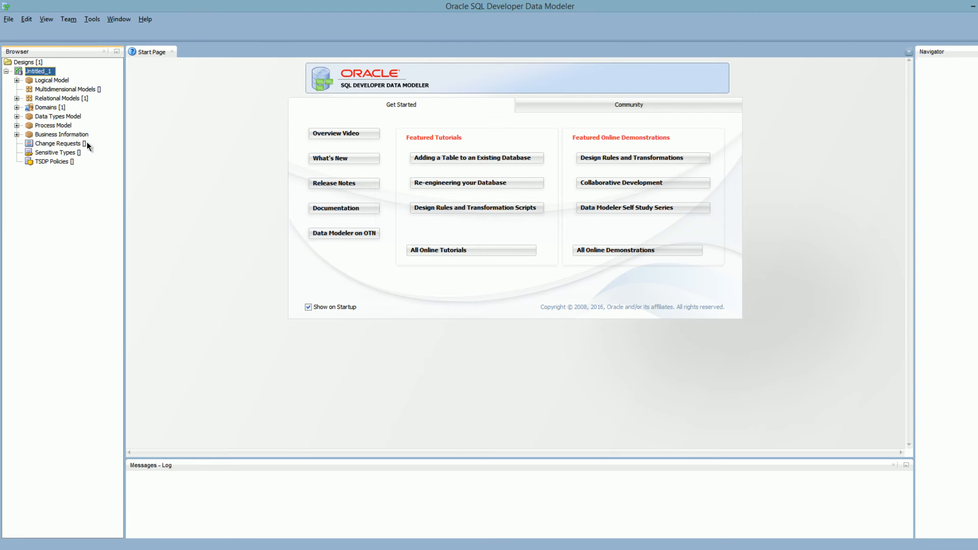
Open the general properties of the Logical Model and enable its Visible option
left_click(29, 82)
double_click(29, 80)
left_click_drag(367, 188, 402, 154)
left_click(297, 172)
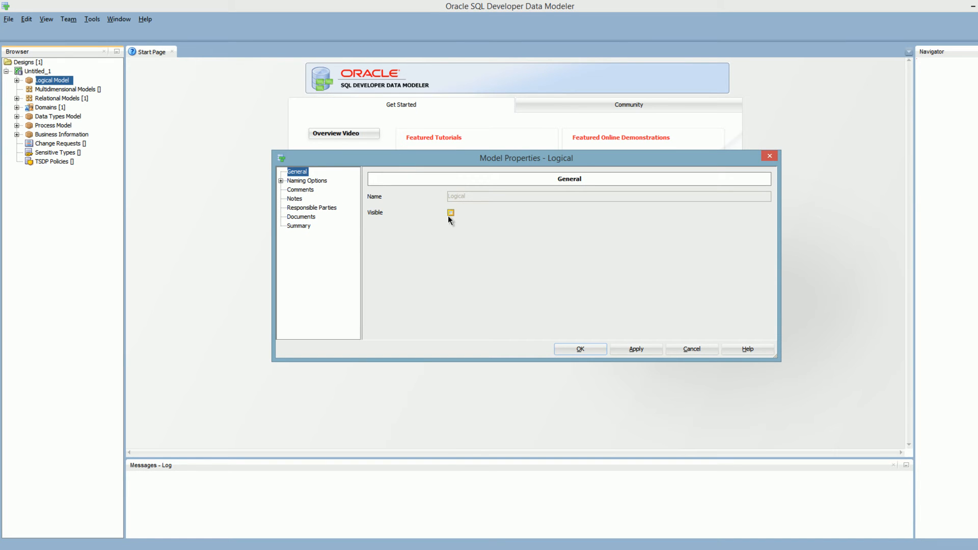
Review the Logical Model's entity, attribute and view naming options, keep Mixed Case for entities, and accept the properties
left_click(281, 181)
left_click(305, 190)
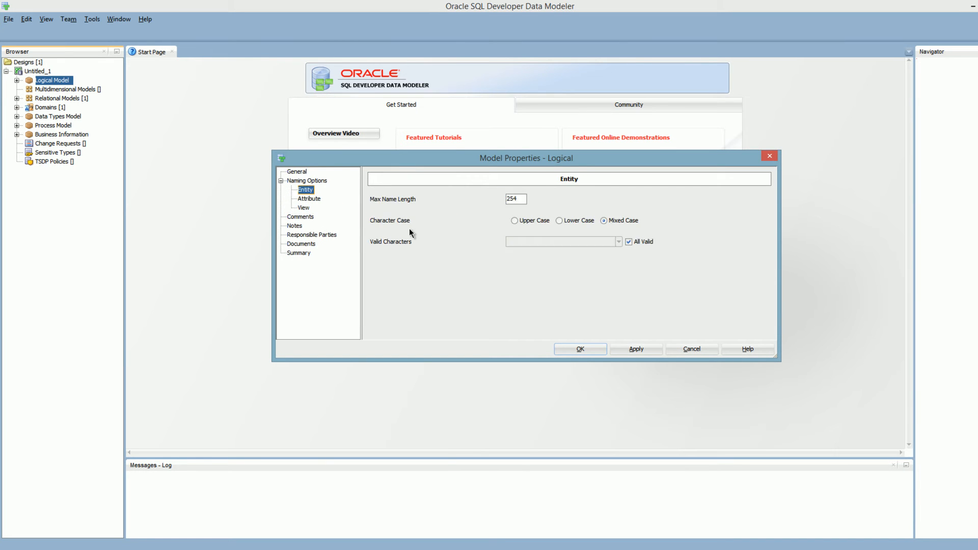
left_click(514, 221)
left_click(605, 220)
left_click(307, 200)
left_click(303, 208)
left_click(573, 349)
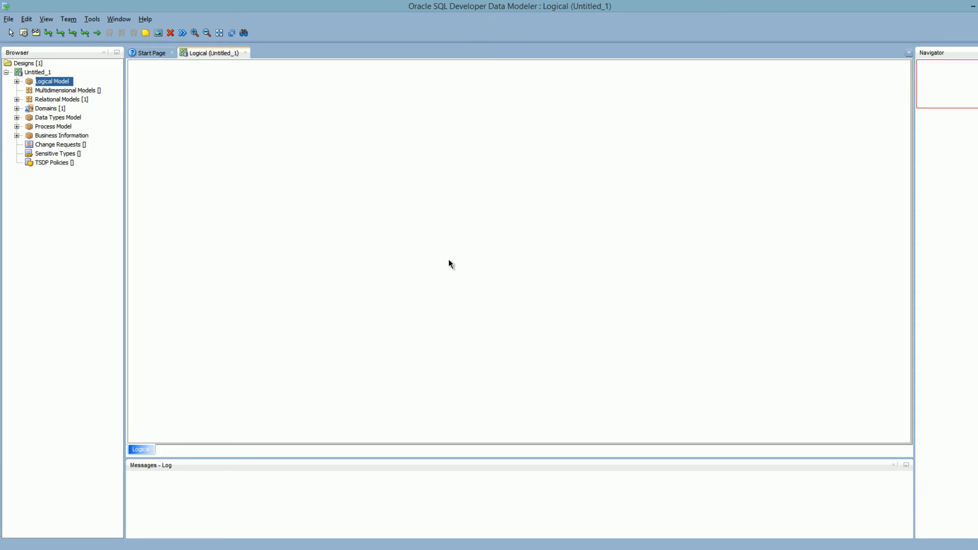
Create an entity named item_Category in the upper part of the logical diagram
left_click(24, 34)
left_click(288, 102)
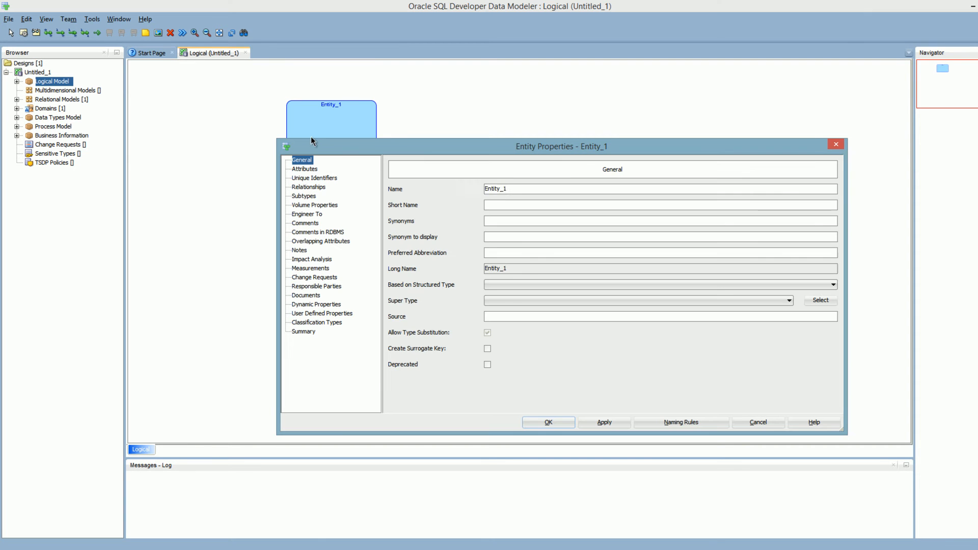
left_click_drag(579, 148, 707, 97)
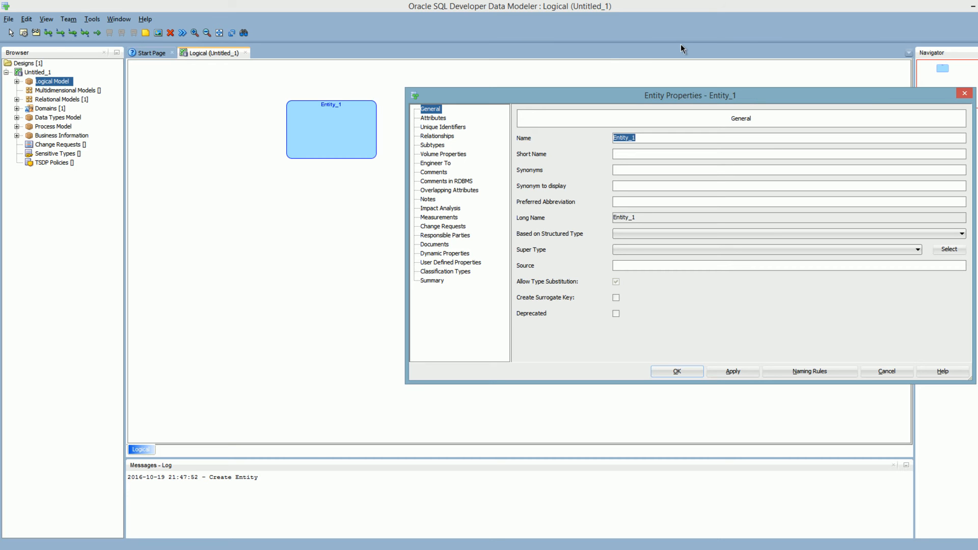
type("item_Category")
left_click(677, 371)
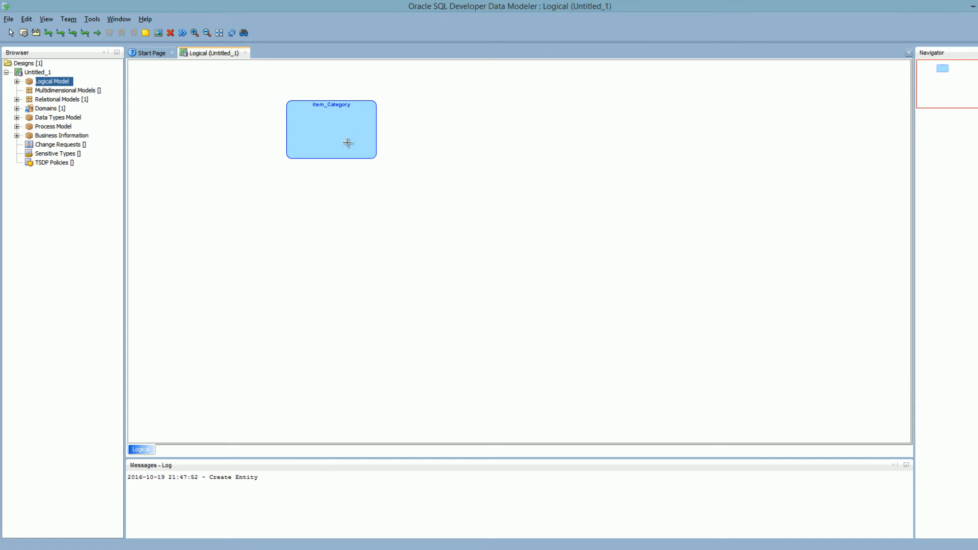
Create a second entity named items and align it vertically beneath item_Category
left_click(290, 285)
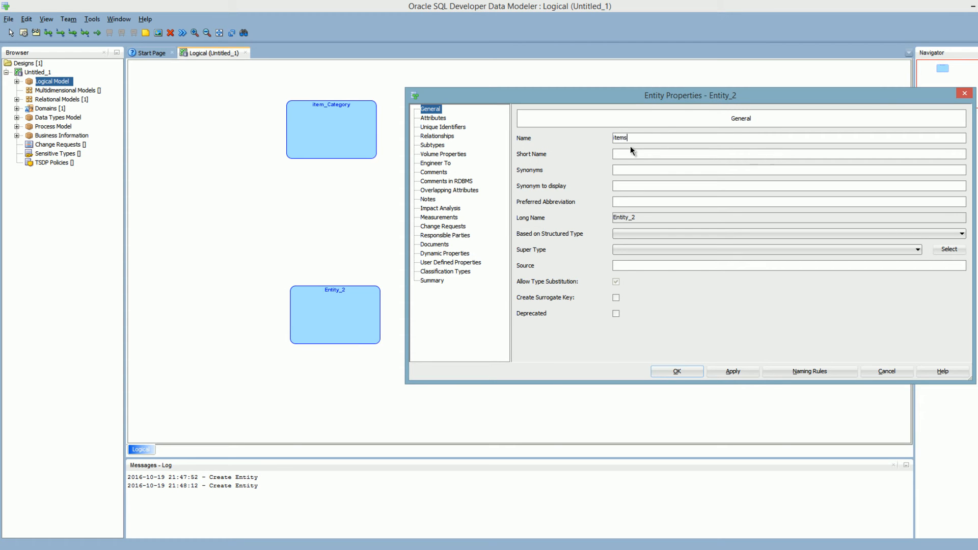
left_click(674, 370)
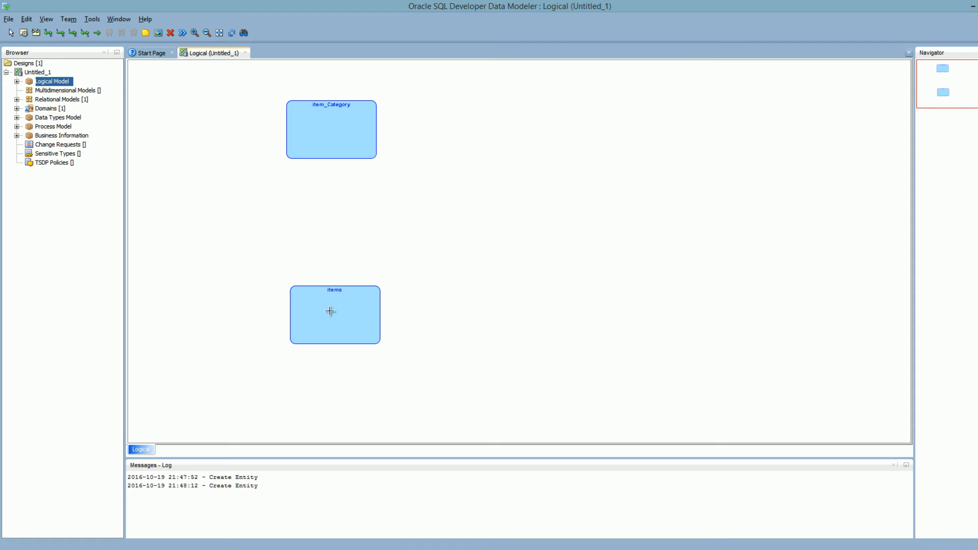
left_click_drag(330, 323, 332, 257)
left_click_drag(329, 145, 335, 144)
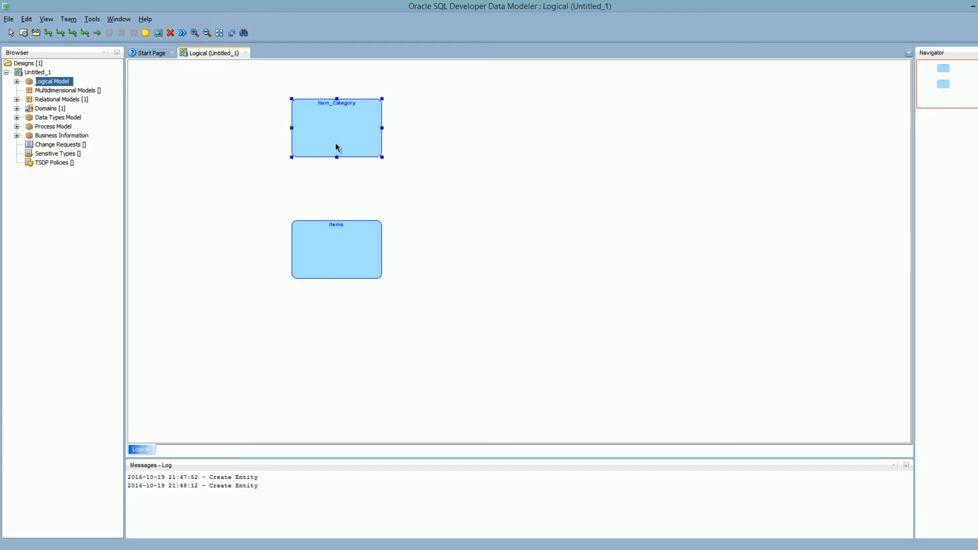
left_click_drag(343, 259, 343, 268)
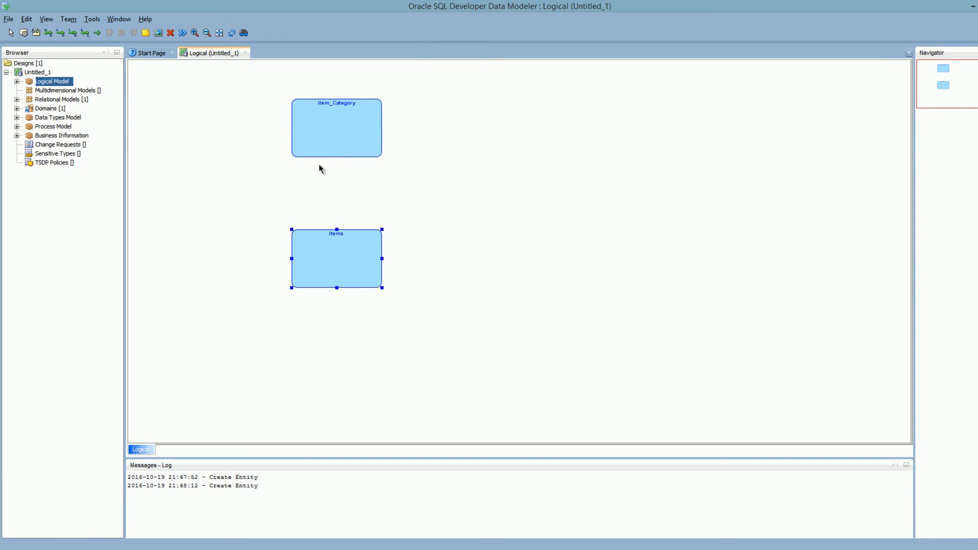
left_click(341, 134)
left_click(334, 267)
Add the attributes category_id, description and remorks to the item_Category entity
left_click(337, 147)
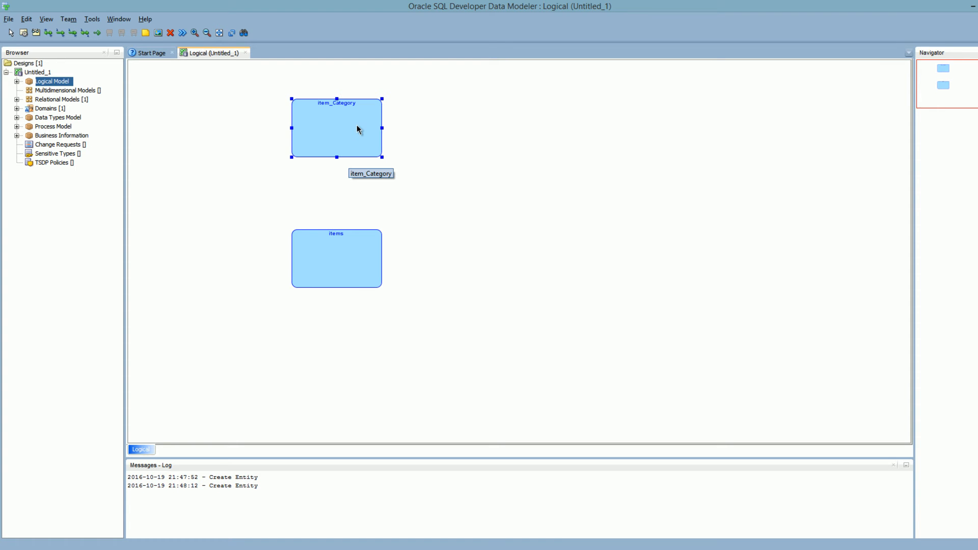
double_click(332, 122)
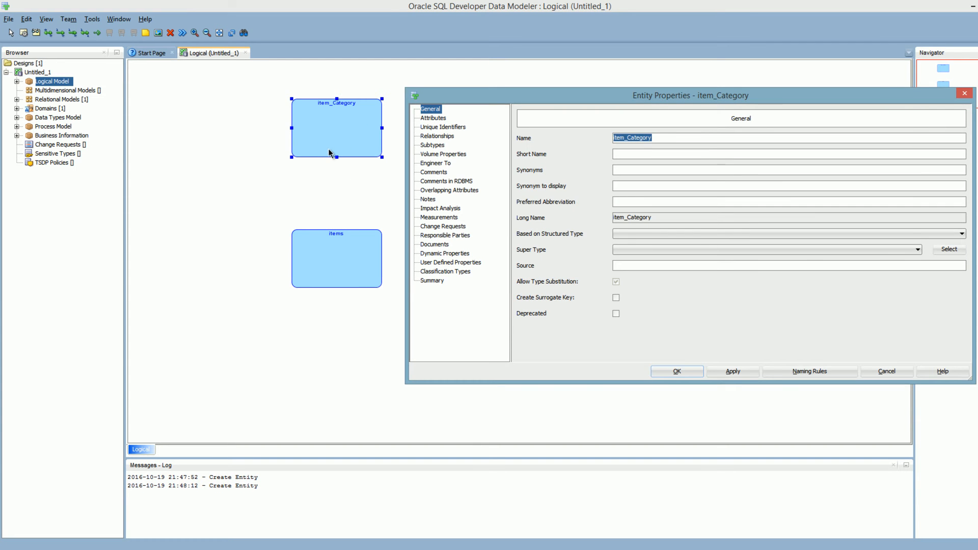
left_click(438, 119)
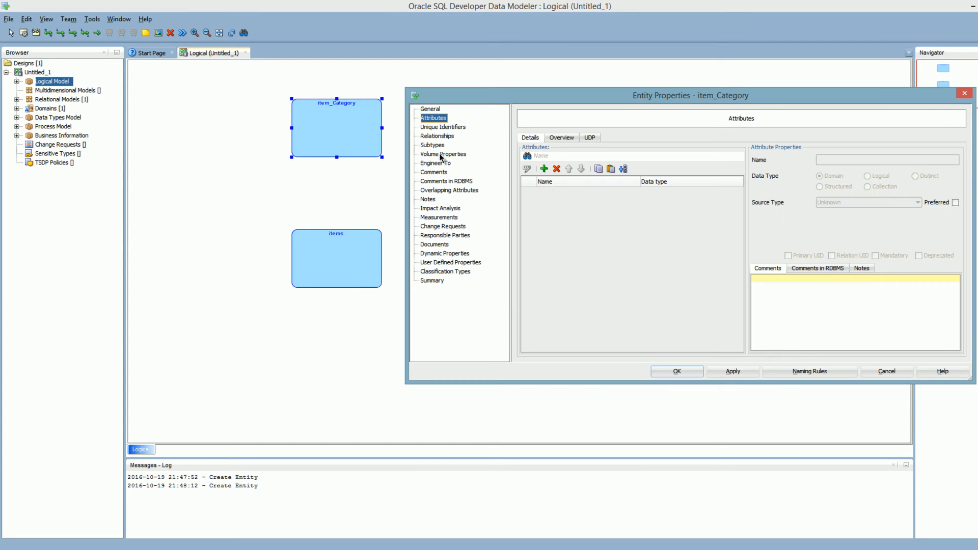
left_click(544, 169)
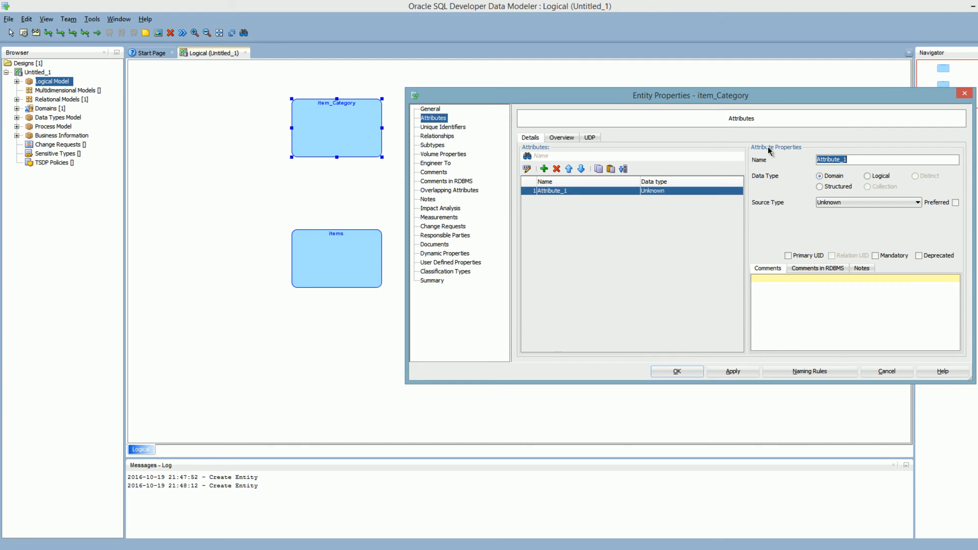
type("category_id")
key("Return")
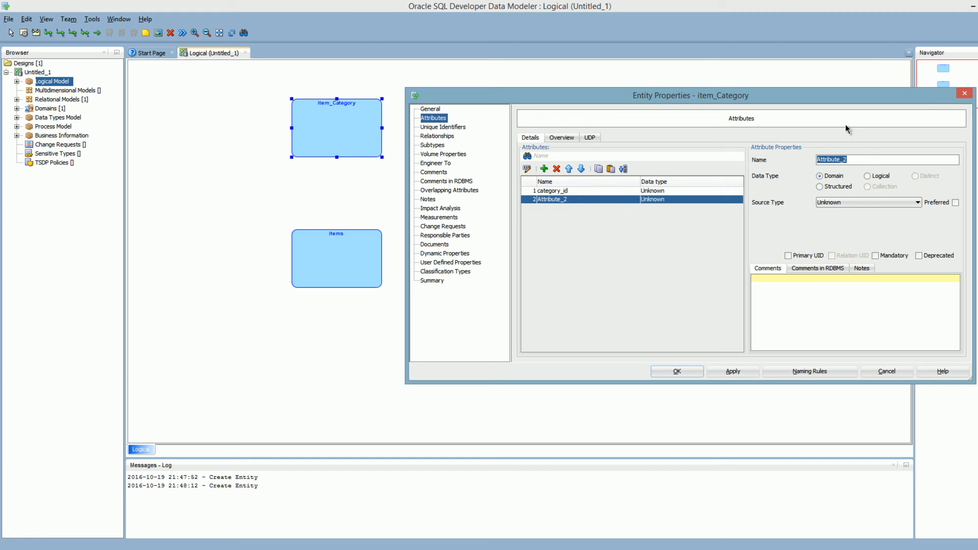
type("description")
key("Return")
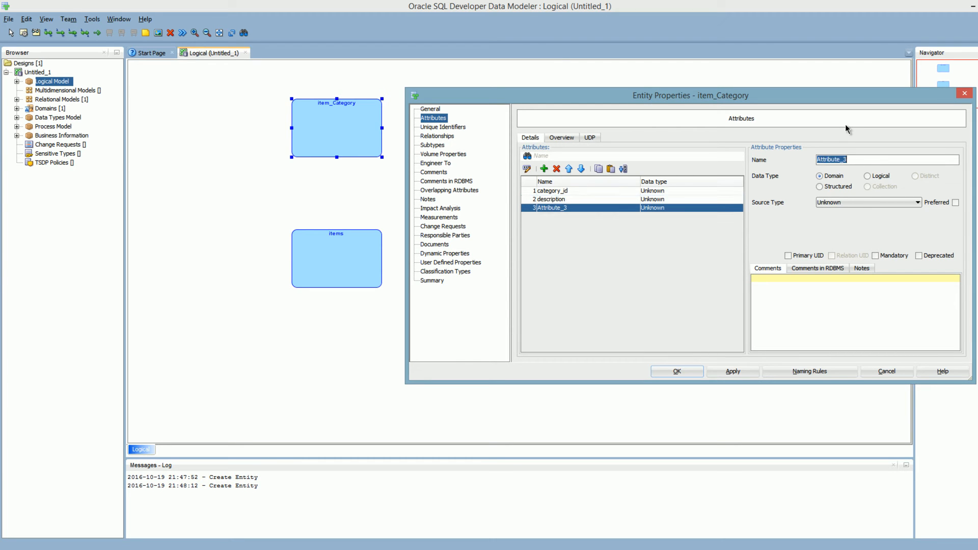
type("remarks")
key("Up")
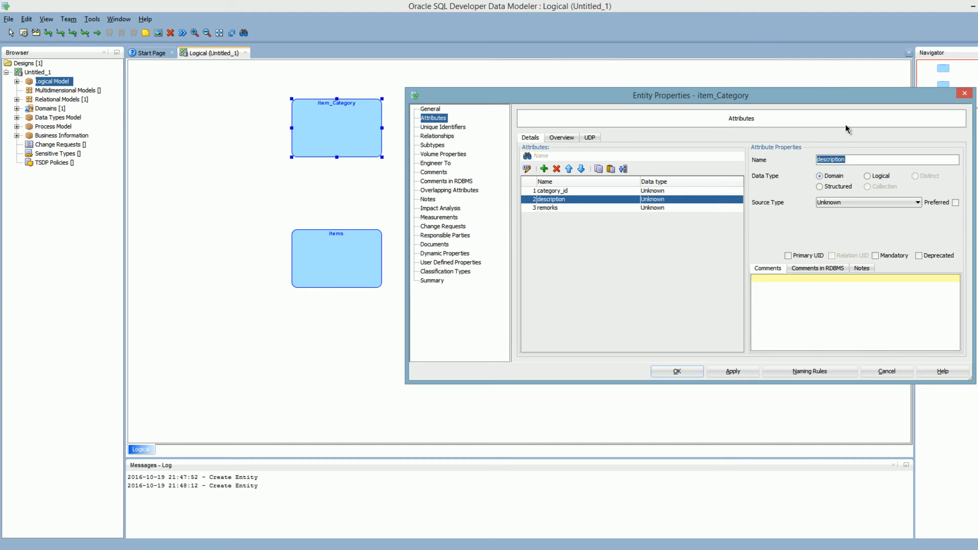
Set the category_id attribute to a logical data type with NUMERIC as its source type
left_click(655, 193)
left_click(656, 200)
left_click(656, 209)
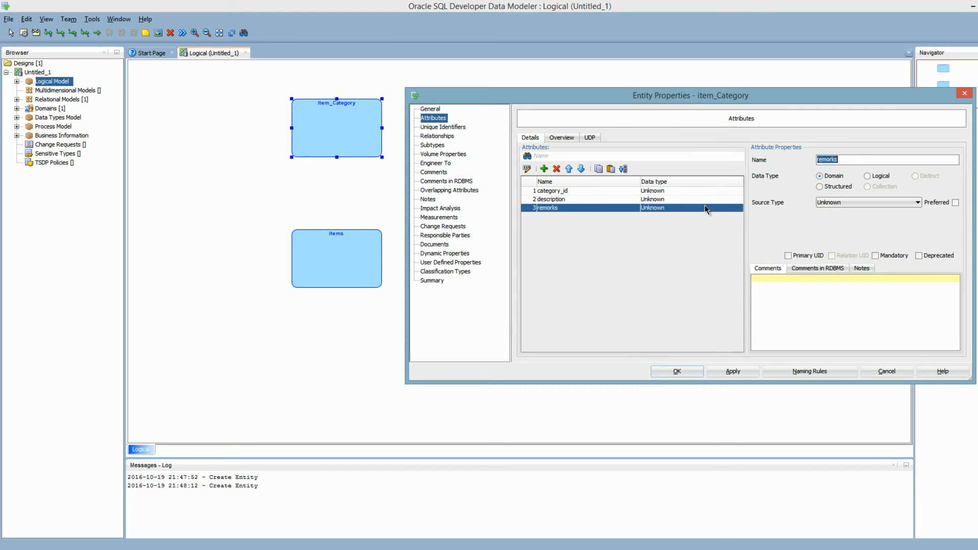
left_click(586, 191)
left_click(880, 177)
left_click(911, 202)
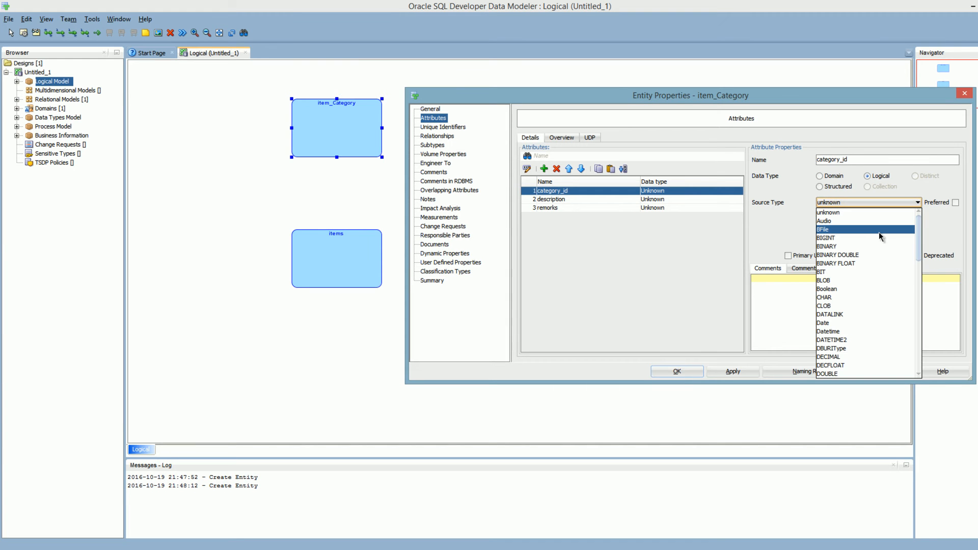
key("Down")
key("Down")
key("Down")
key("Down")
key("Down")
key("Down")
key("Down")
key("Down")
key("Down")
key("Down")
key("Down")
key("Down")
key("Down")
key("Down")
key("Down")
key("Down")
key("Down")
key("Down")
key("Down")
key("Down")
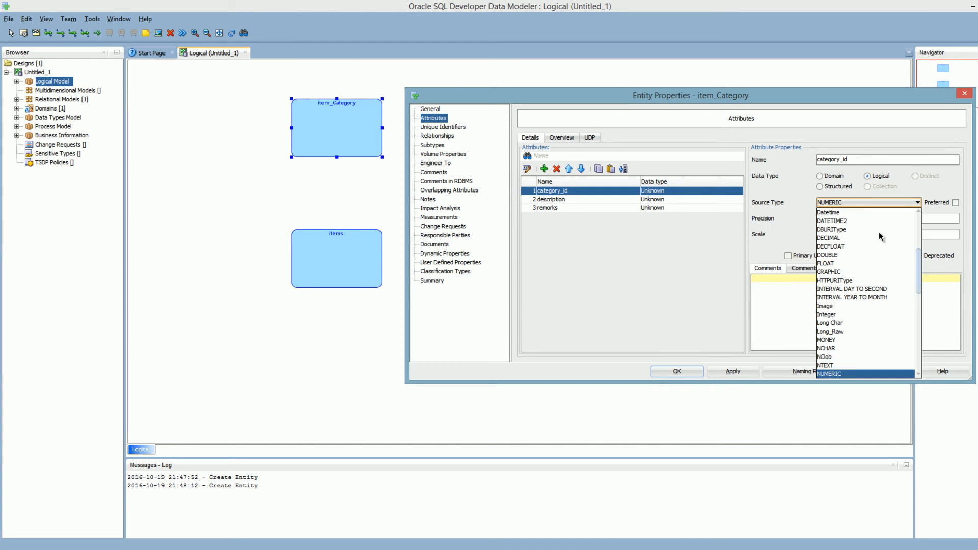
key("Return")
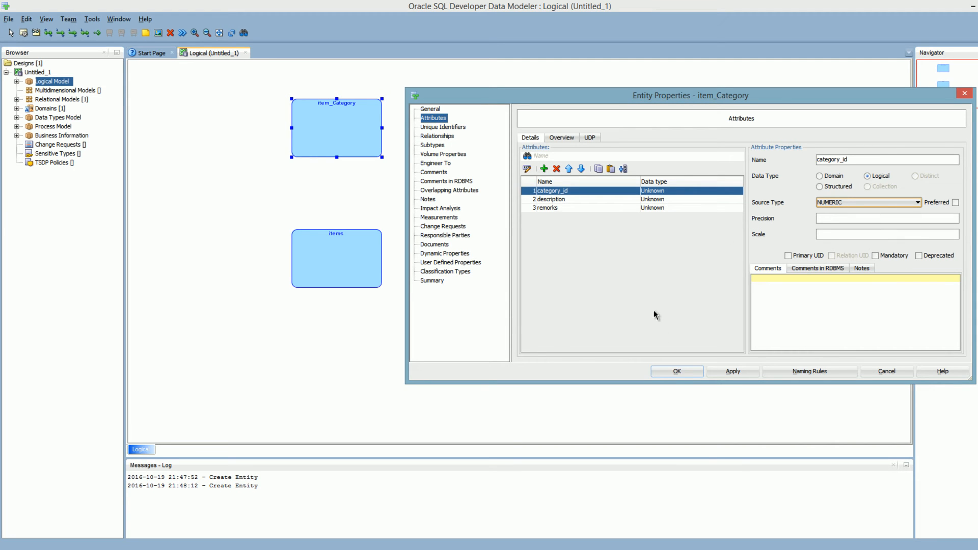
Accept the item_Category attribute changes and open Domains Administration
left_click(675, 371)
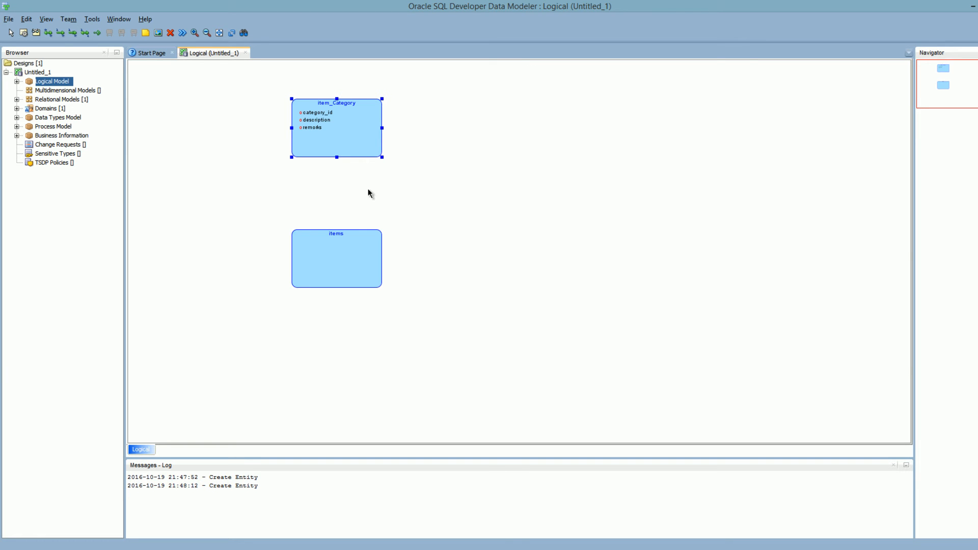
left_click(92, 20)
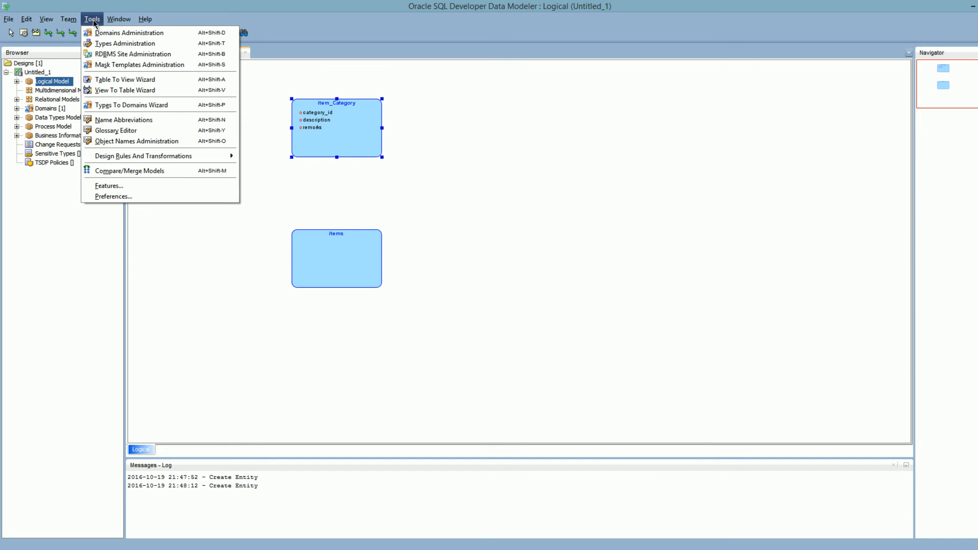
left_click(145, 32)
left_click_drag(531, 160, 673, 119)
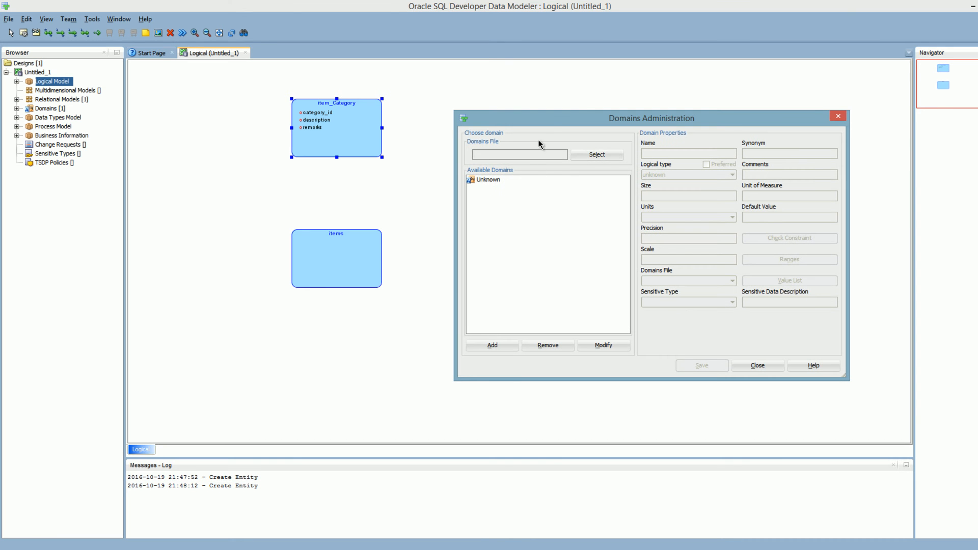
left_click_drag(541, 125, 525, 105)
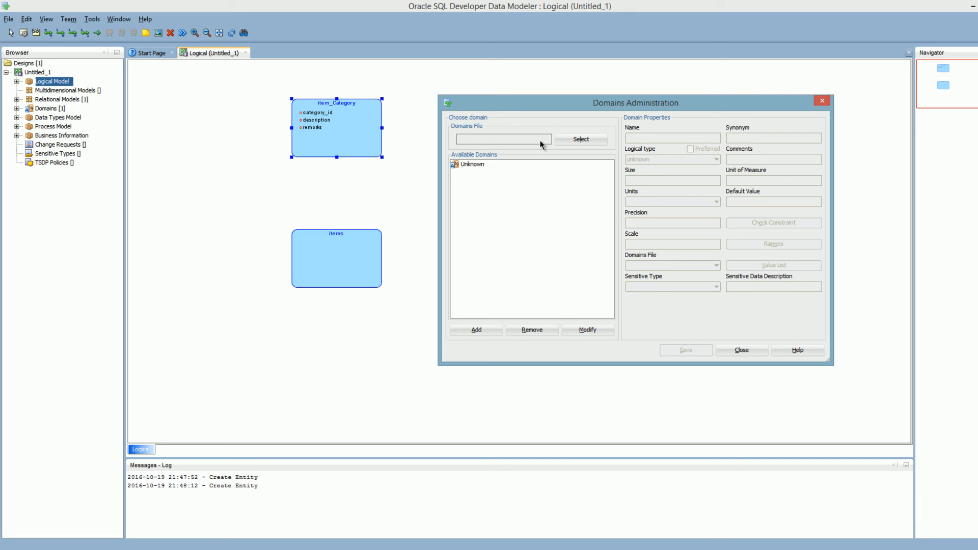
Add a new domain named Number_dt
left_click(476, 330)
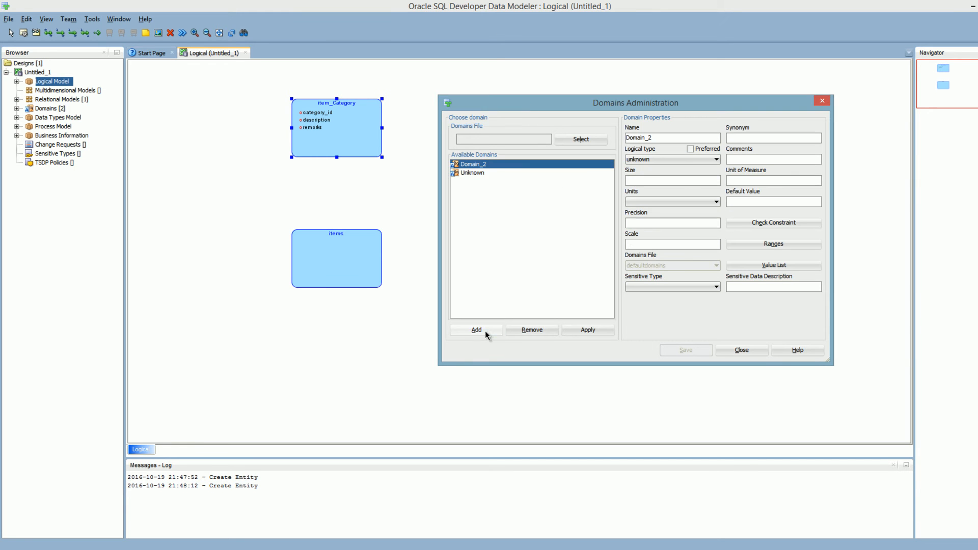
double_click(658, 140)
type("Numberd")
key("BackSpace")
type("_dp")
key("BackSpace")
type("t")
Set the Number_dt domain's logical type to NUMERIC and apply it
left_click(673, 157)
key("n")
key("n")
key("n")
key("n")
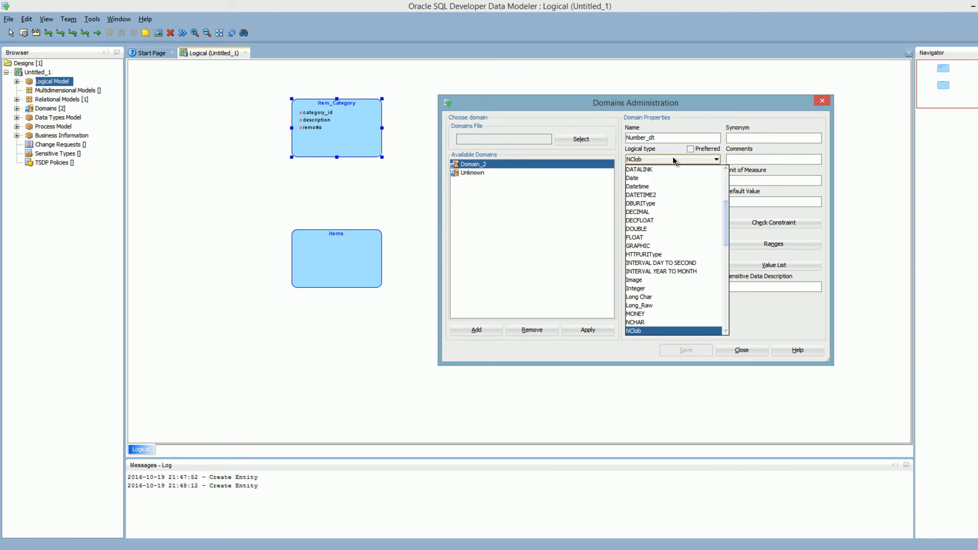
key("Return")
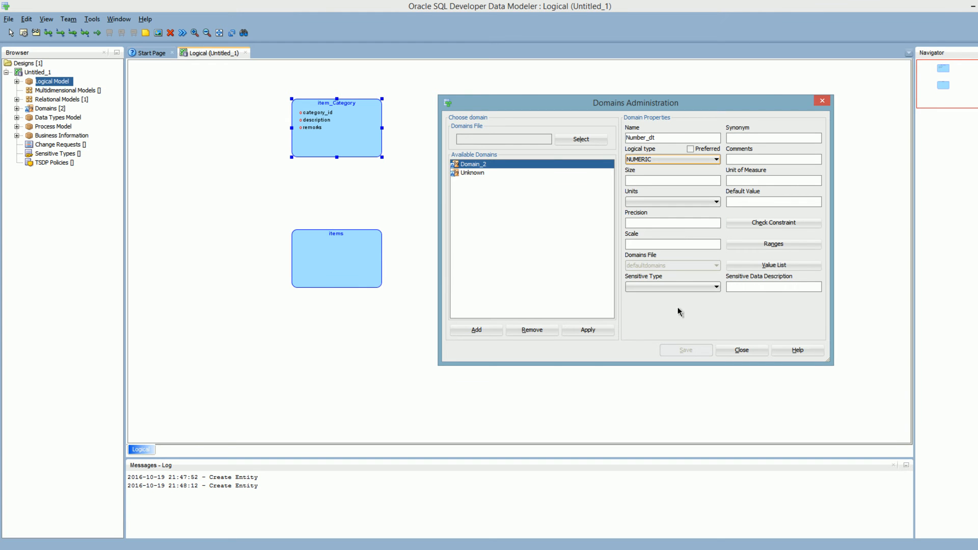
left_click(591, 331)
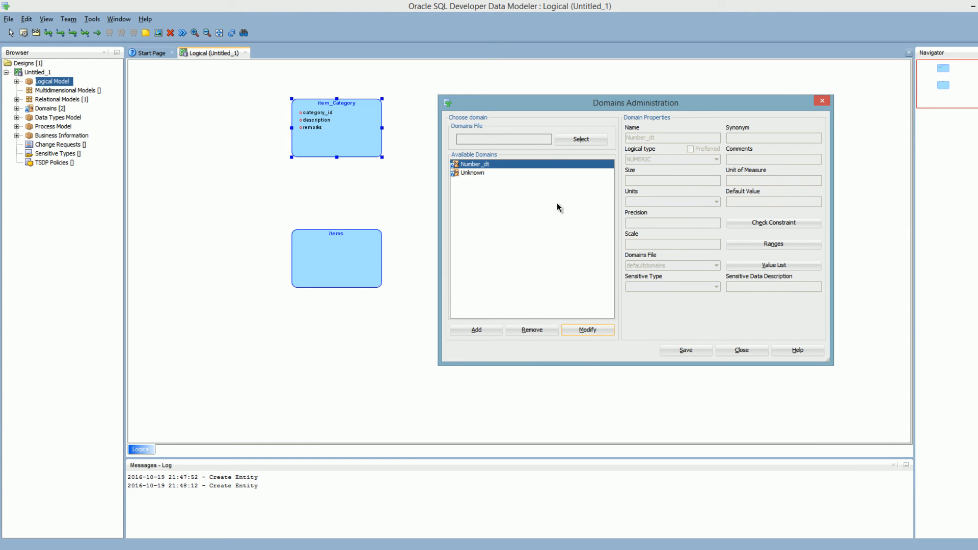
Add a domain named varchar_dt with logical type VARCHAR, size 200 and units BYTE
left_click(477, 330)
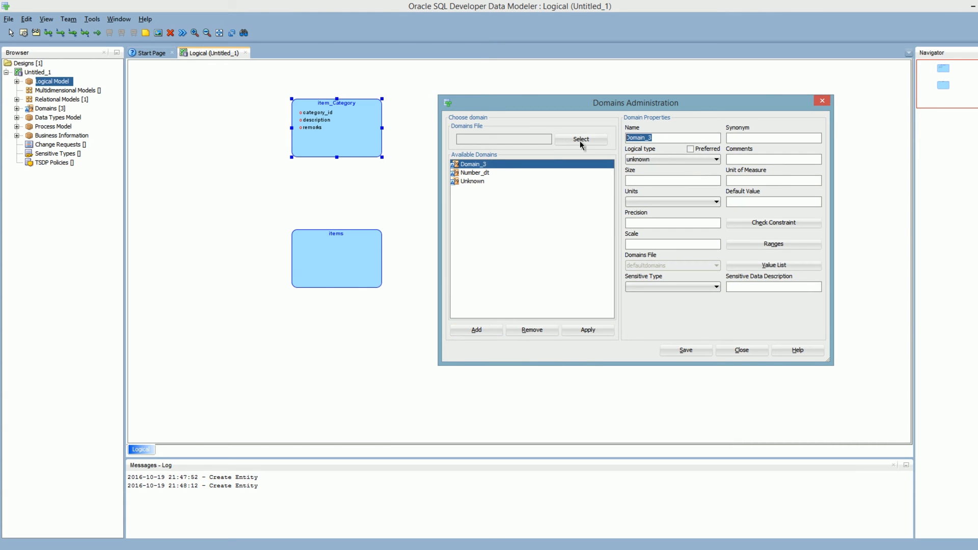
type("varchar_dt")
left_click(656, 181)
type("200")
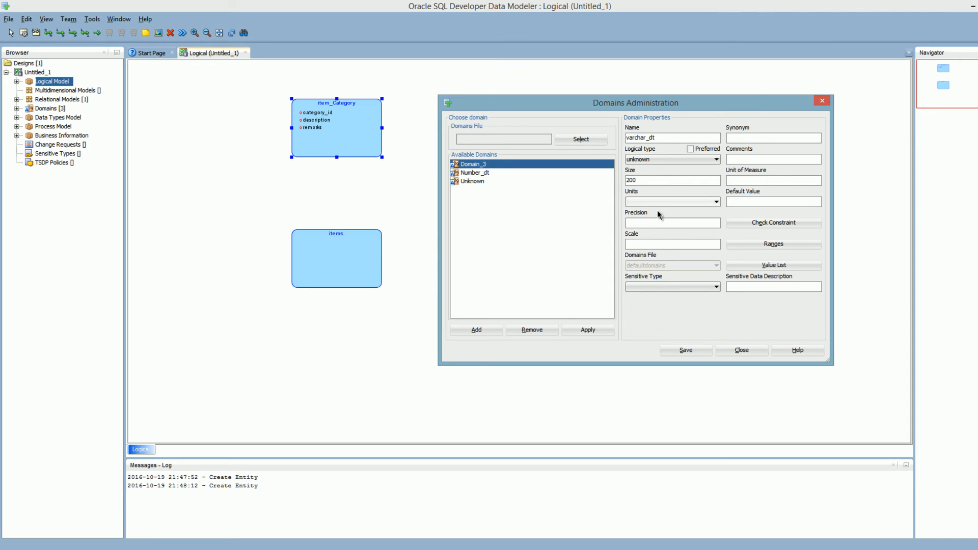
left_click(653, 201)
left_click(646, 220)
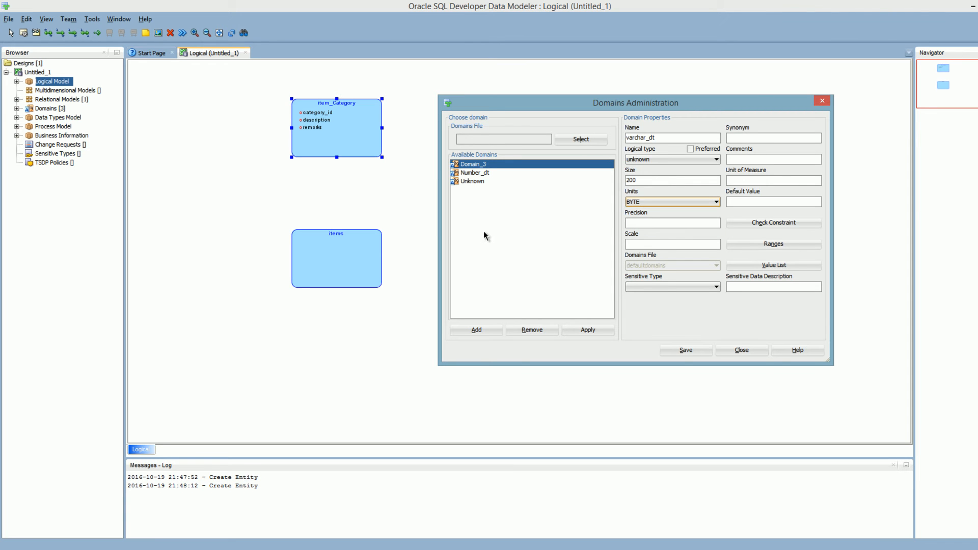
left_click(661, 158)
key("v")
key("v")
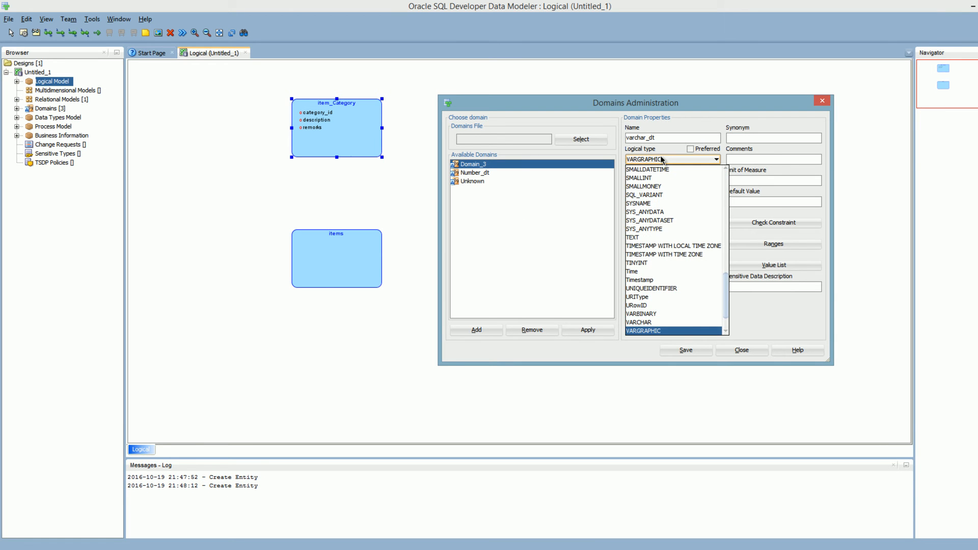
key("Return")
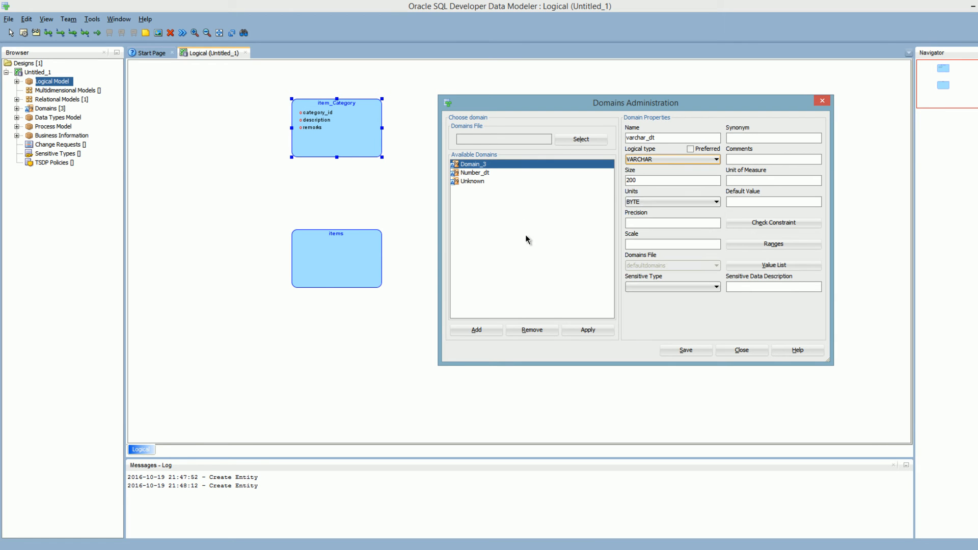
left_click(585, 330)
Add a domain named date_dt with logical type Date, then save the domains and close their administration
left_click(477, 330)
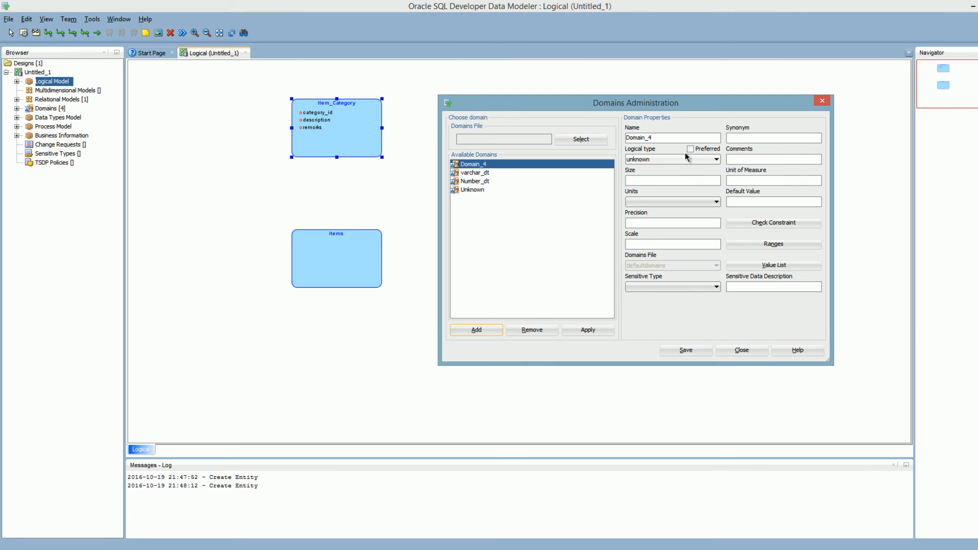
type("dat")
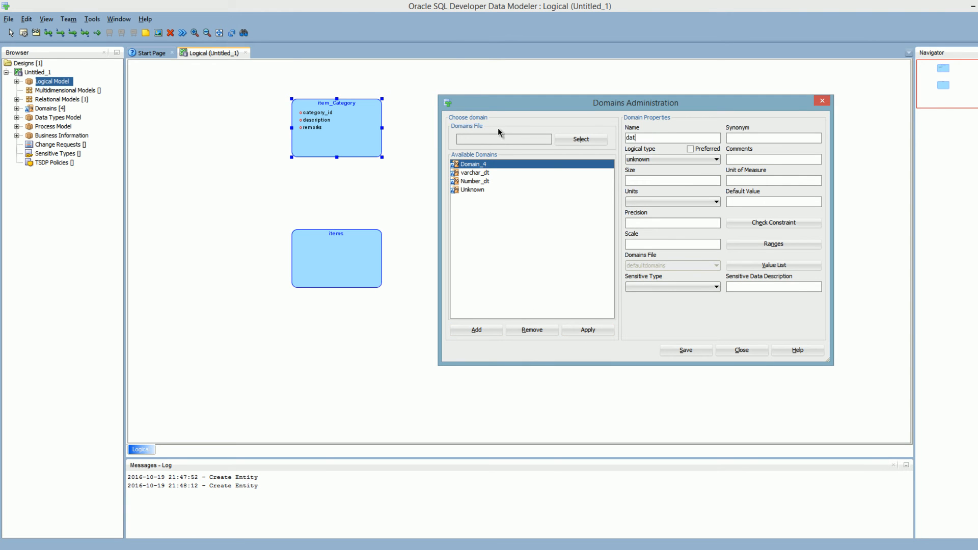
type("e_dt")
left_click(644, 159)
key("d")
key("Down")
key("Down")
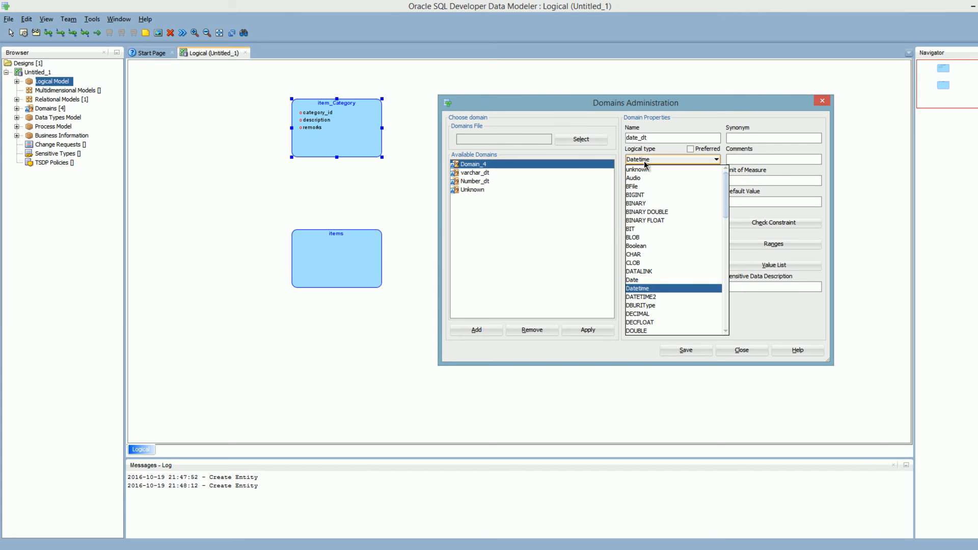
key("Up")
key("Return")
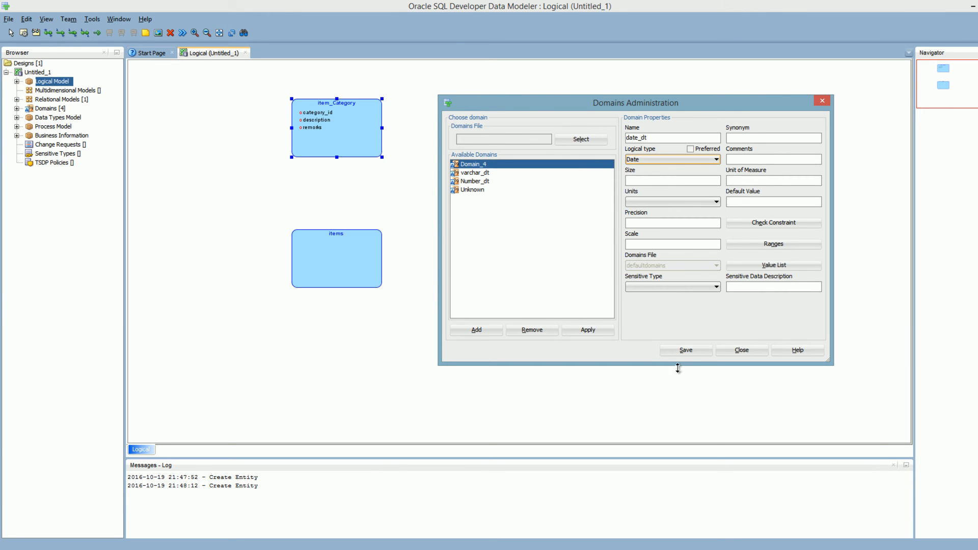
left_click(588, 330)
left_click(690, 350)
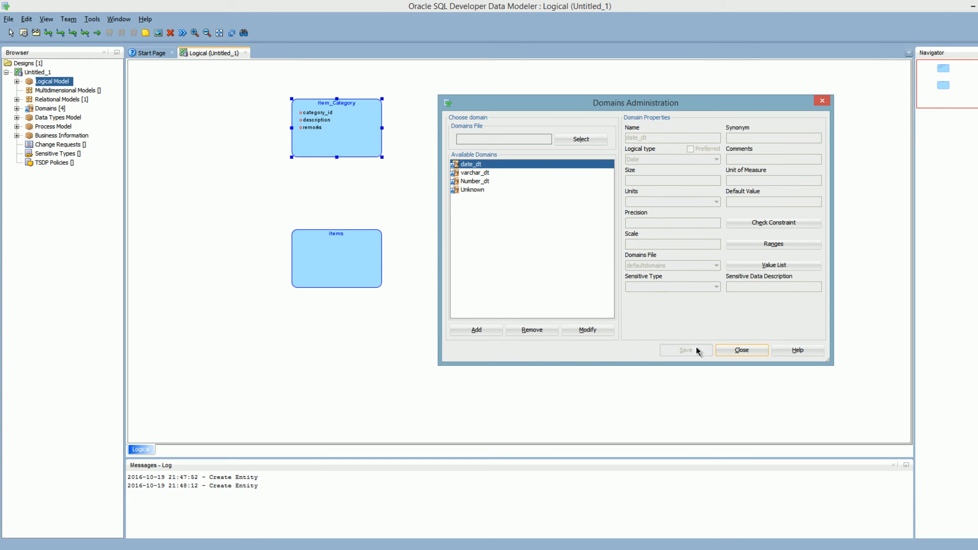
left_click(740, 350)
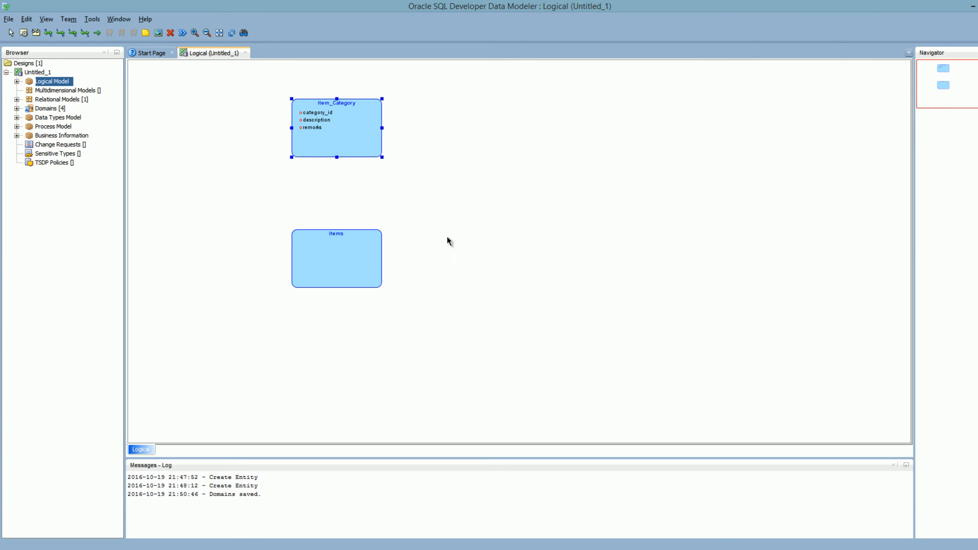
Assign the Number_dt domain as the data type of item_Category's category_id attribute
double_click(358, 132)
left_click(656, 201)
double_click(664, 191)
left_click(563, 246)
left_click(503, 220)
left_click(520, 248)
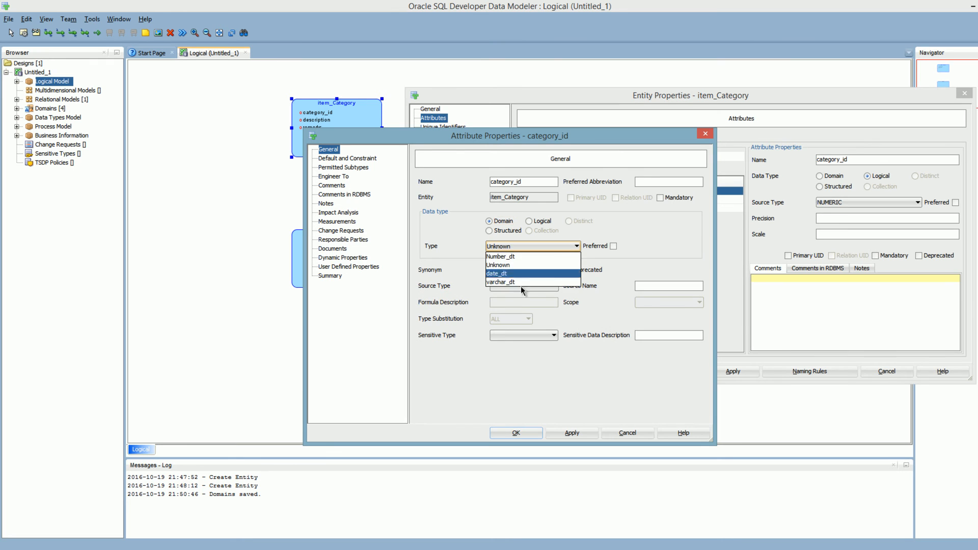
left_click(520, 256)
left_click(514, 432)
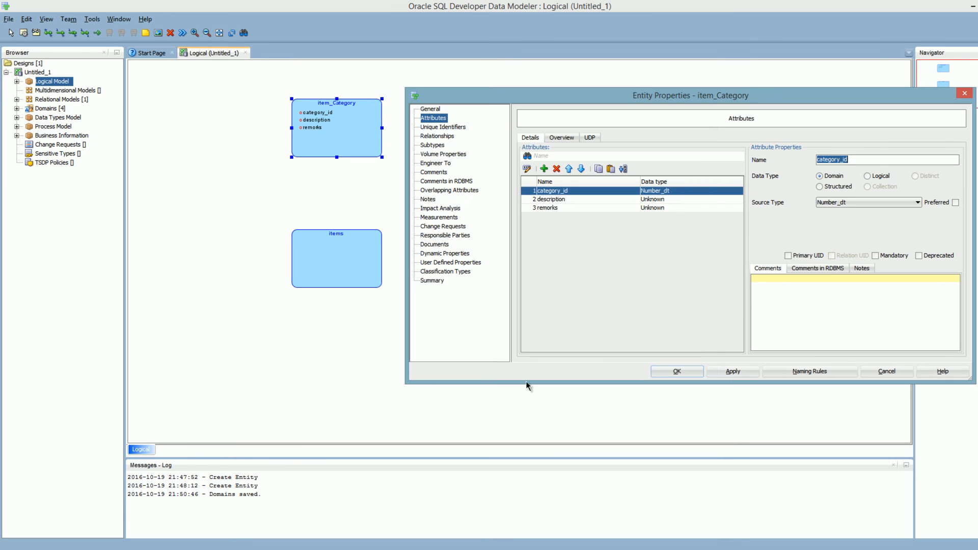
Assign the varchar_dt domain to the description attribute of item_Category
double_click(567, 194)
key("Escape")
double_click(572, 199)
left_click(511, 224)
left_click(513, 246)
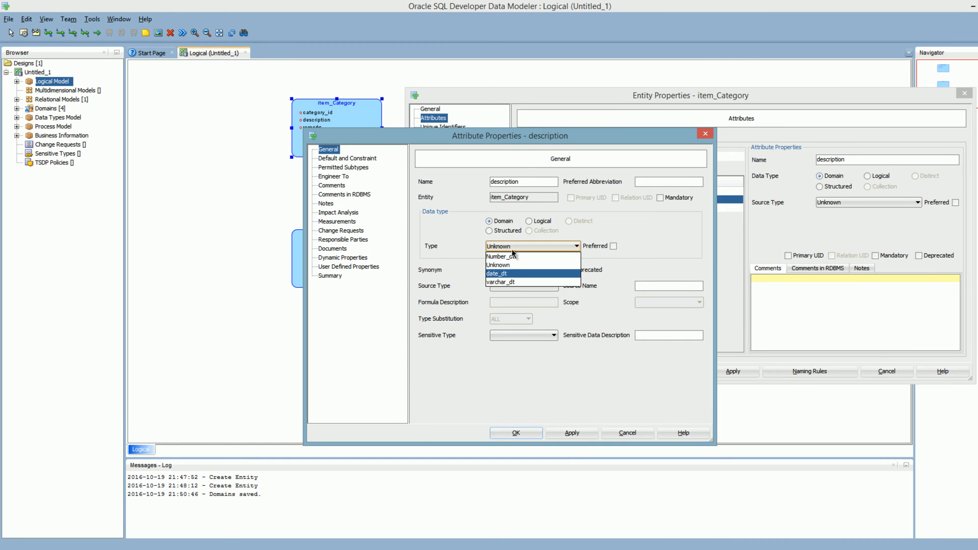
left_click_drag(524, 137, 311, 118)
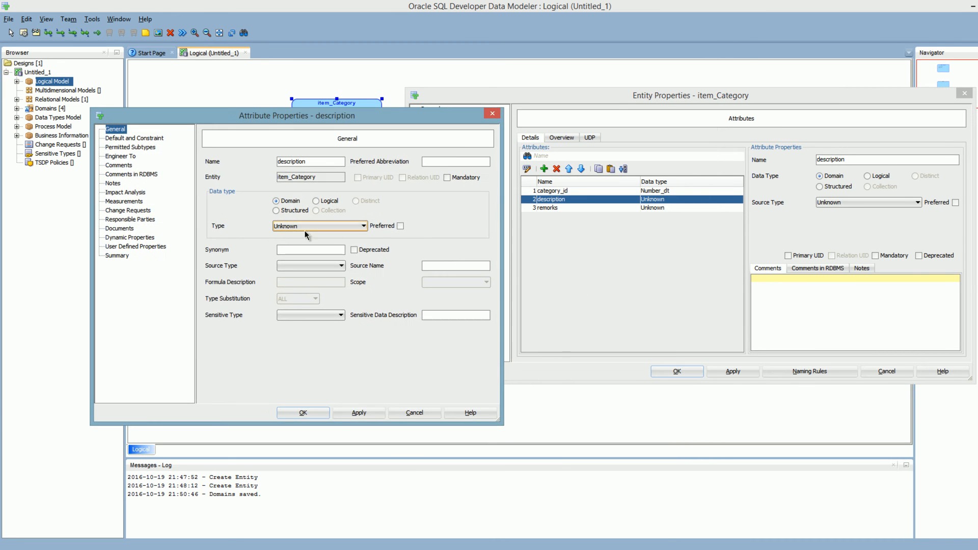
left_click(285, 225)
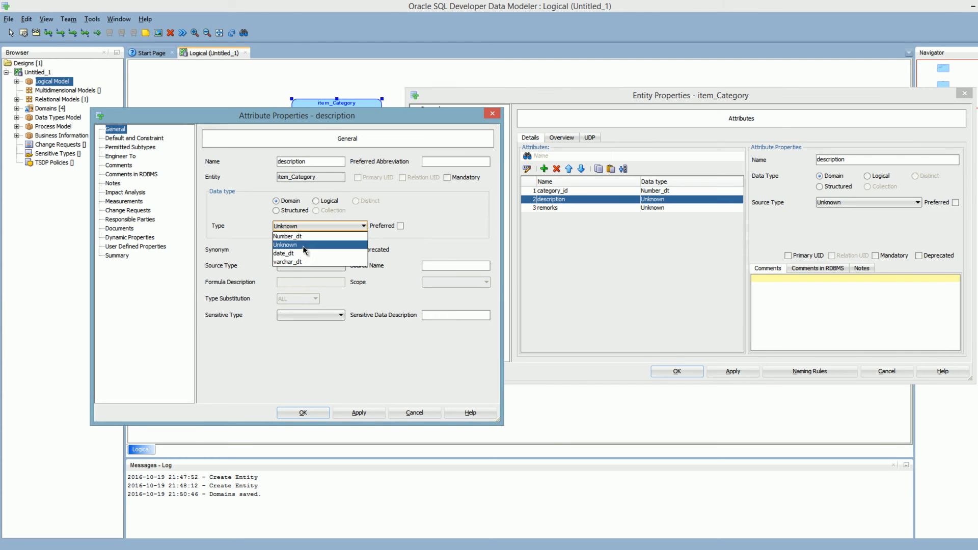
left_click(302, 262)
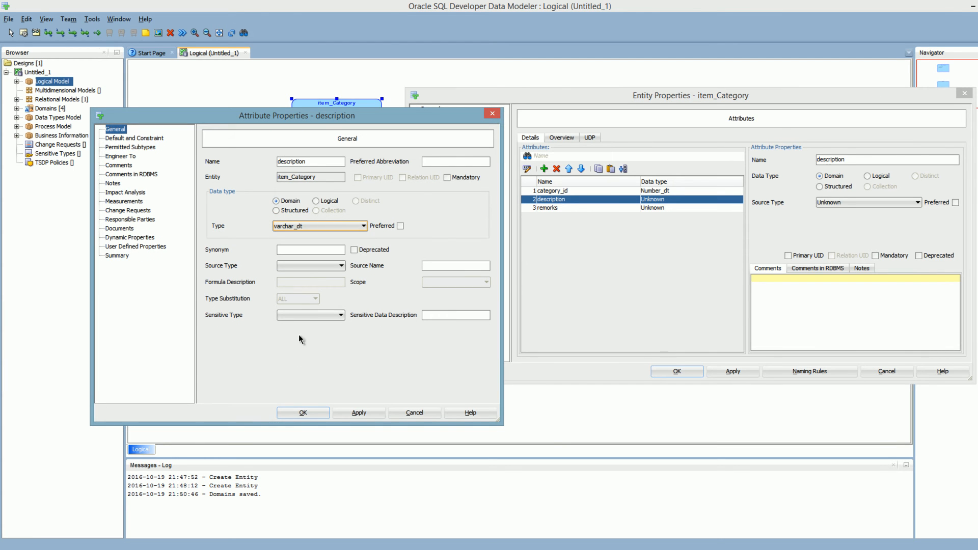
left_click(303, 412)
Assign the varchar_dt domain to the remorks attribute of item_Category
double_click(558, 208)
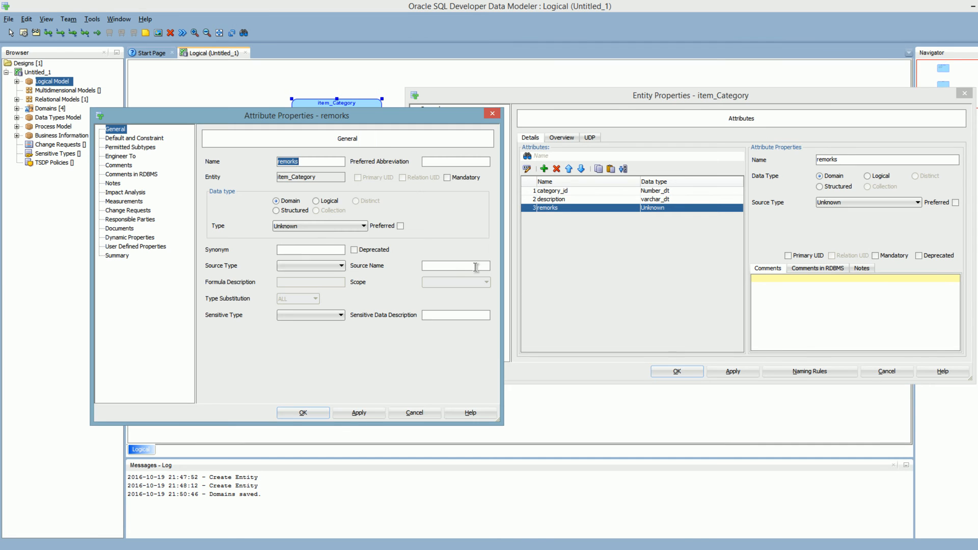
left_click(285, 226)
left_click(300, 261)
left_click(294, 412)
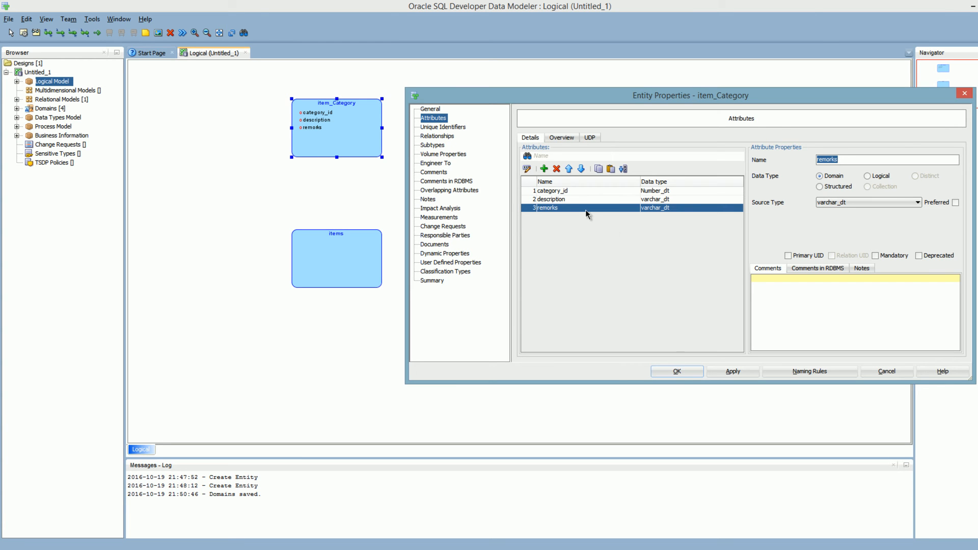
Add an entry_date attribute with the date_dt domain to item_Category and accept the entity's changes
key("Return")
type("entry_date")
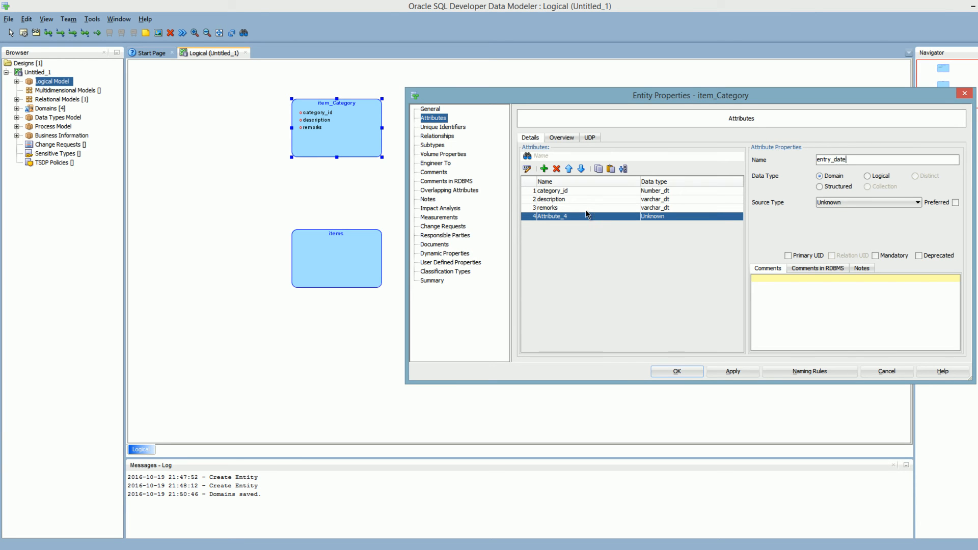
double_click(579, 216)
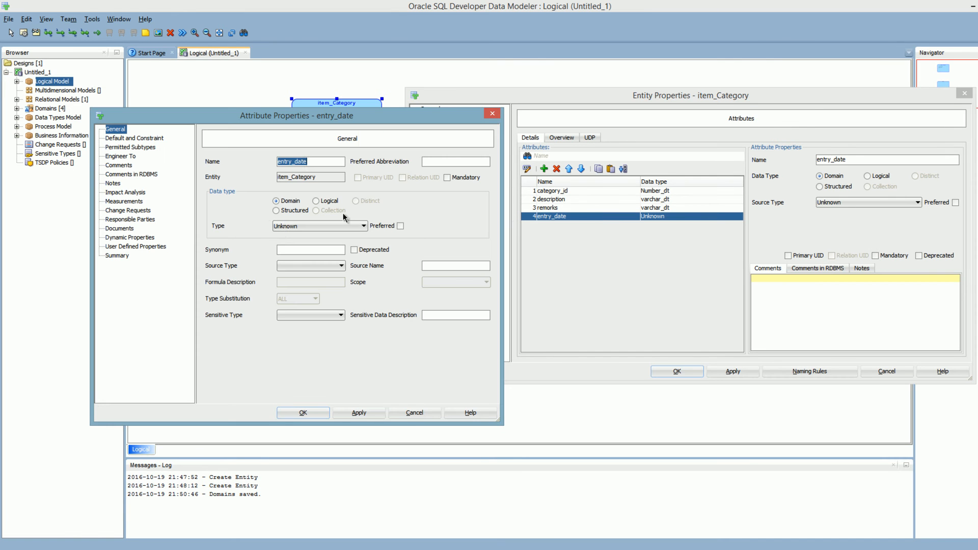
left_click(281, 226)
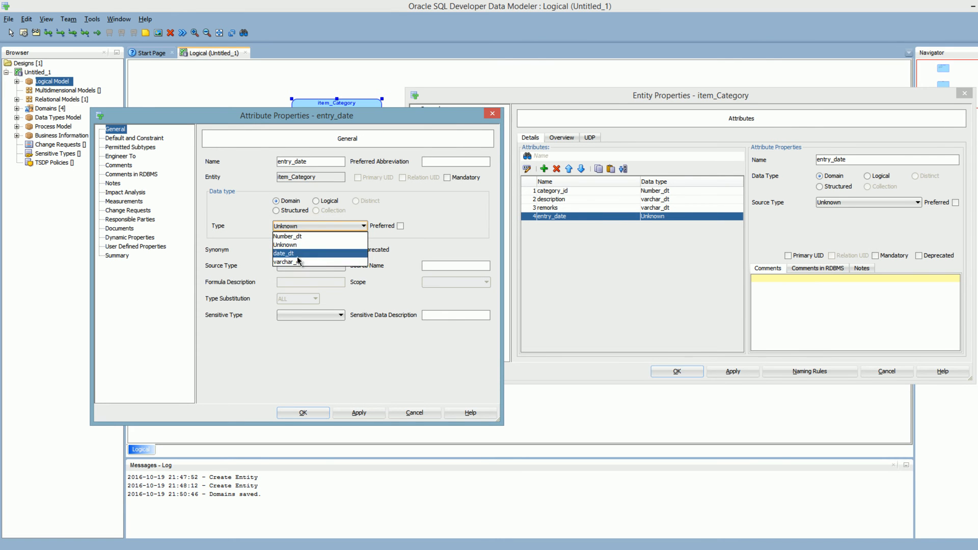
left_click(295, 254)
left_click(303, 413)
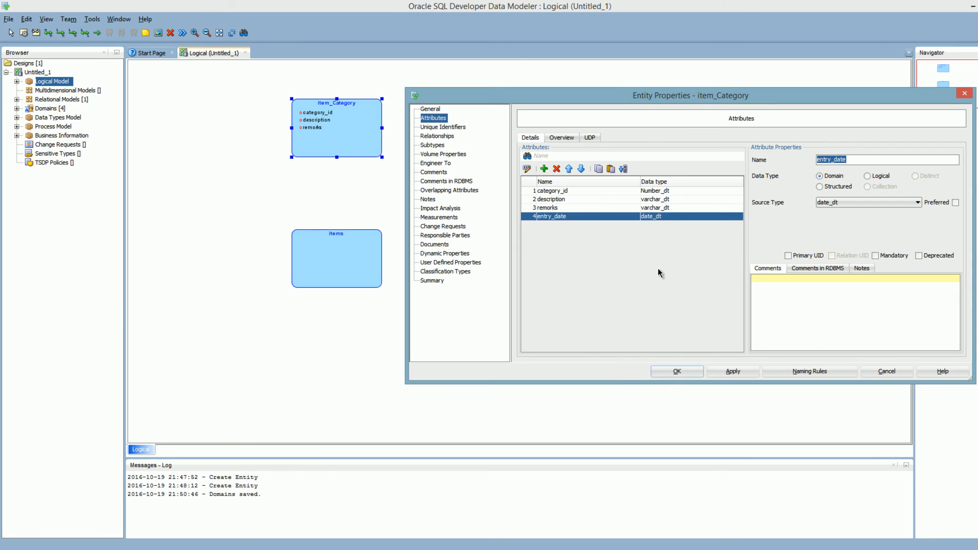
left_click(668, 373)
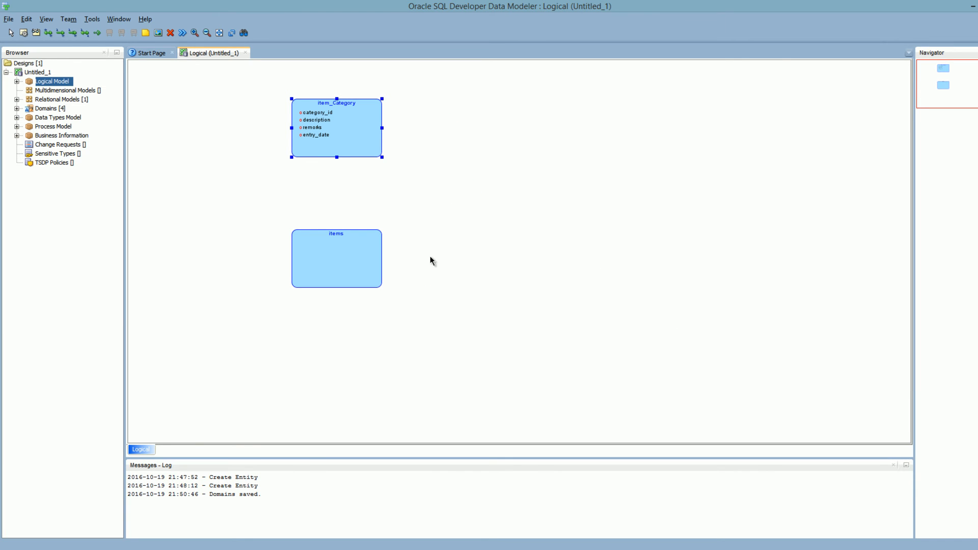
Add item_id and item_name attributes to the items entity
left_click_drag(337, 247, 341, 249)
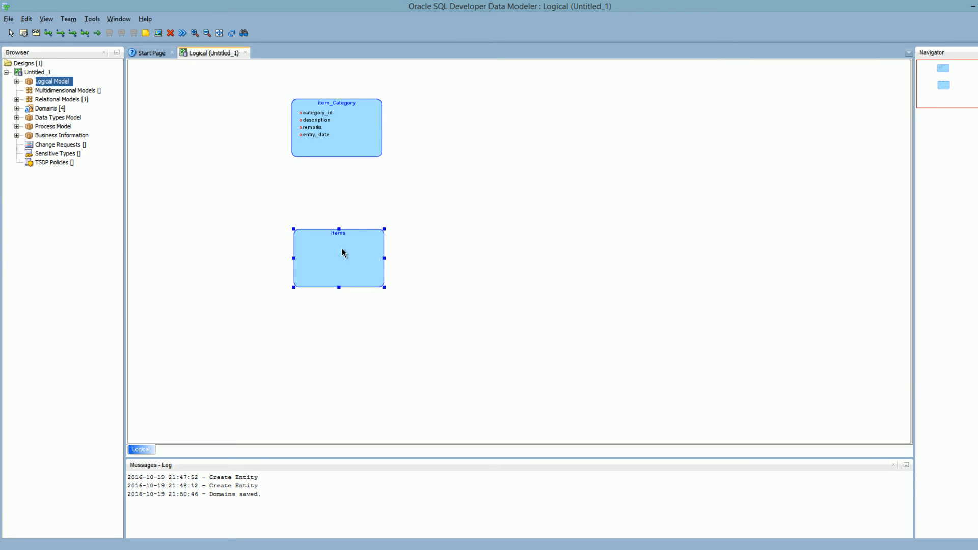
double_click(341, 248)
left_click(544, 169)
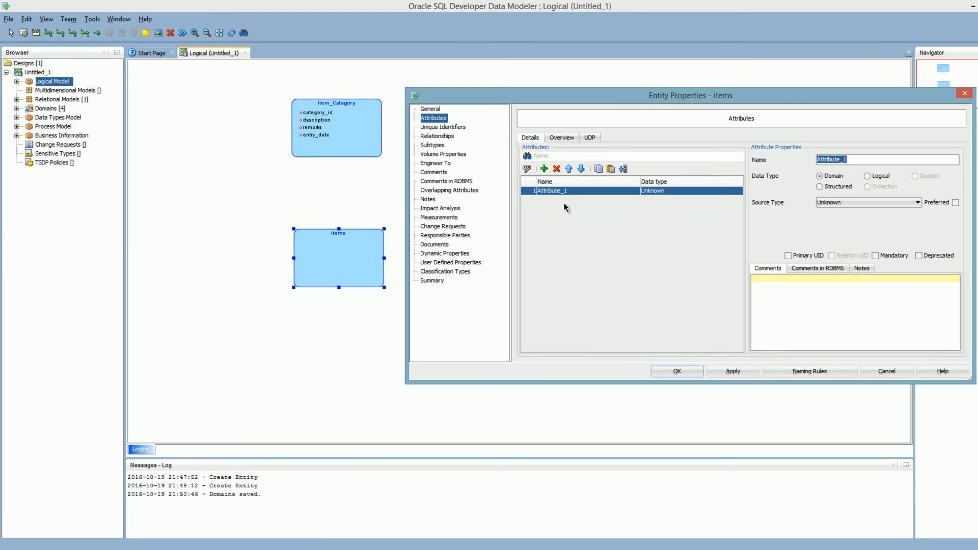
type("item_id")
key("Return")
type("item_name")
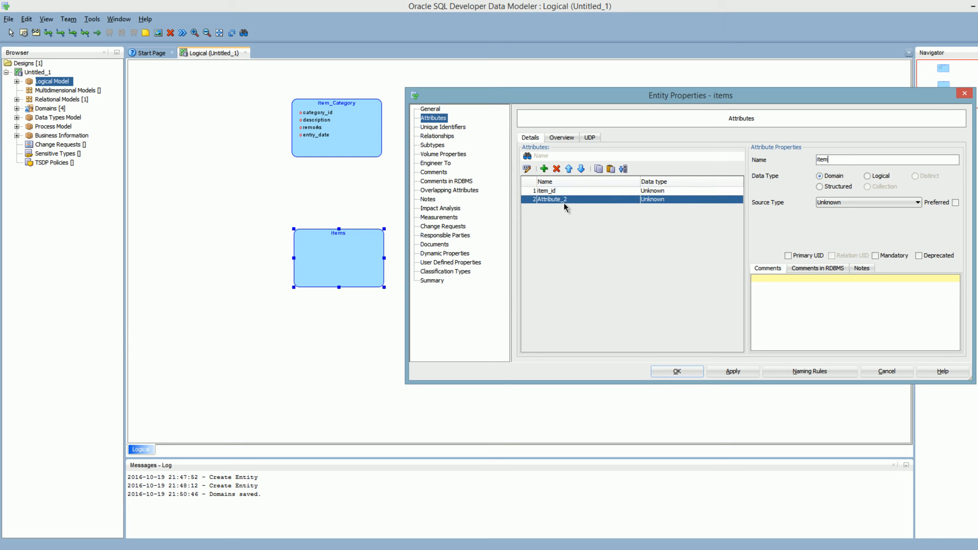
key("BackSpace")
key("BackSpace")
key("BackSpace")
key("BackSpace")
type("name")
key("Return")
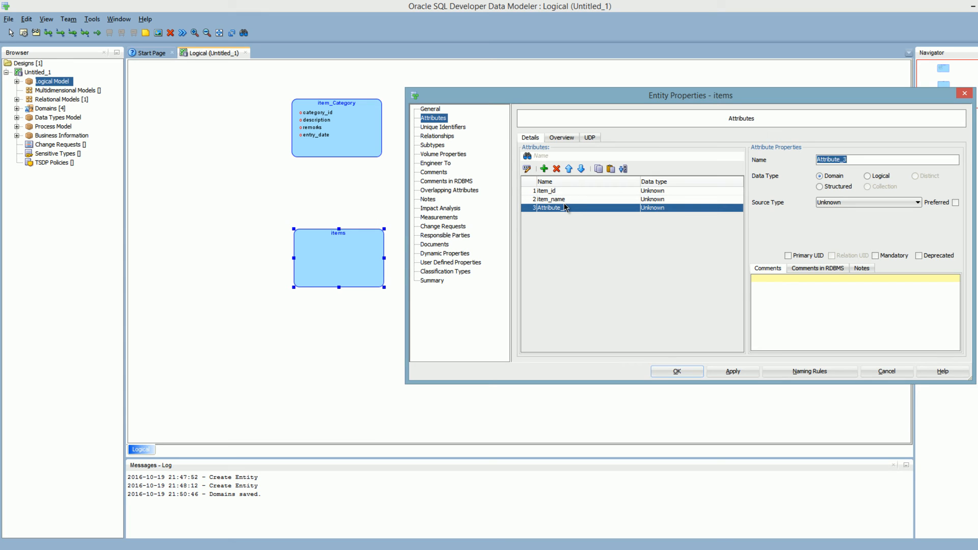
Add price and remarks attributes to the items entity and return to its first attribute
type("price")
key("Return")
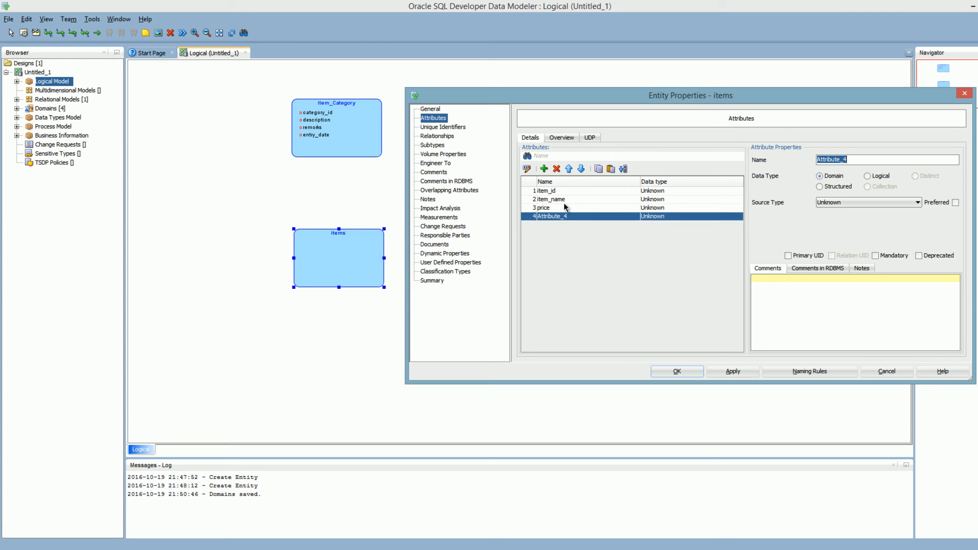
type("remarks")
key("Up")
key("Up")
key("Up")
key("Down")
key("Down")
key("Up")
key("Up")
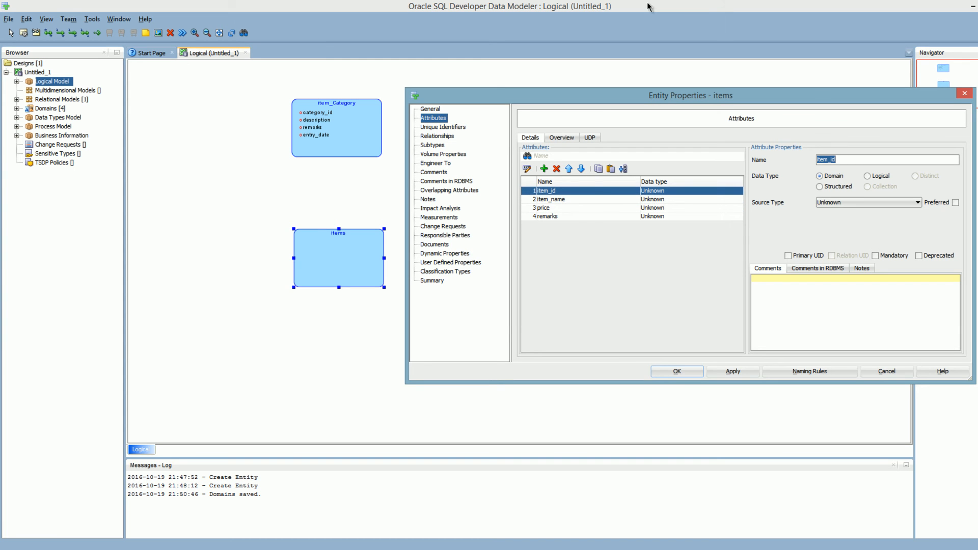
Assign the Number_dt domain as the data type of the items entity's item_id attribute
double_click(602, 191)
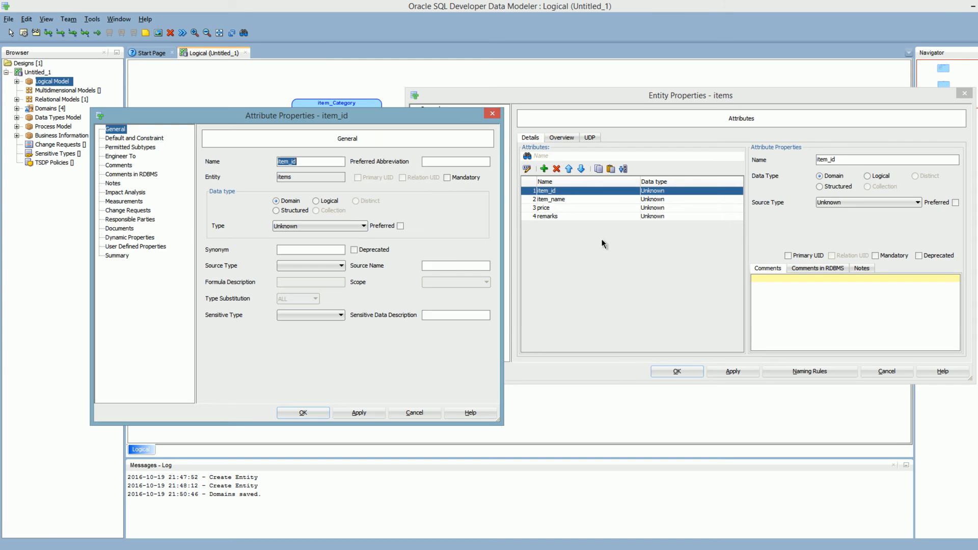
left_click(324, 224)
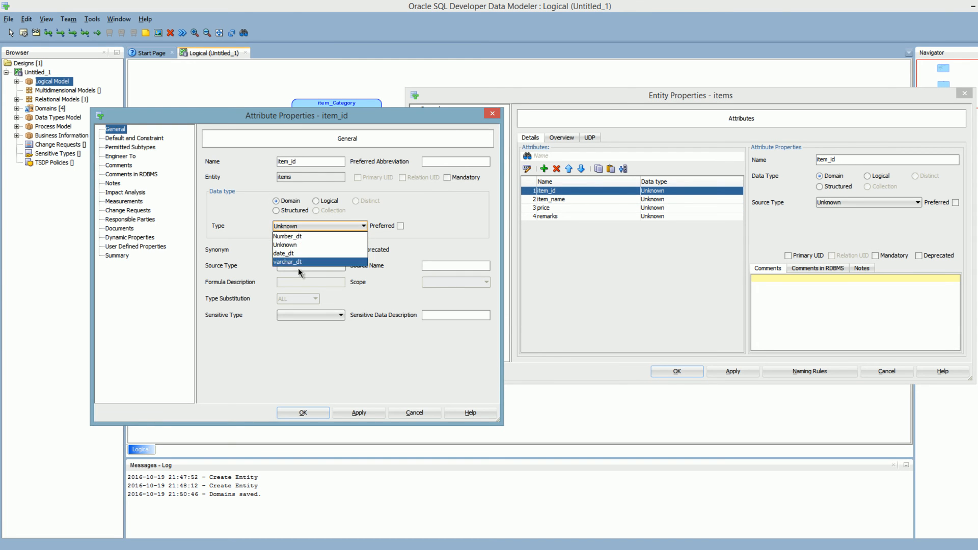
left_click(299, 236)
left_click(306, 411)
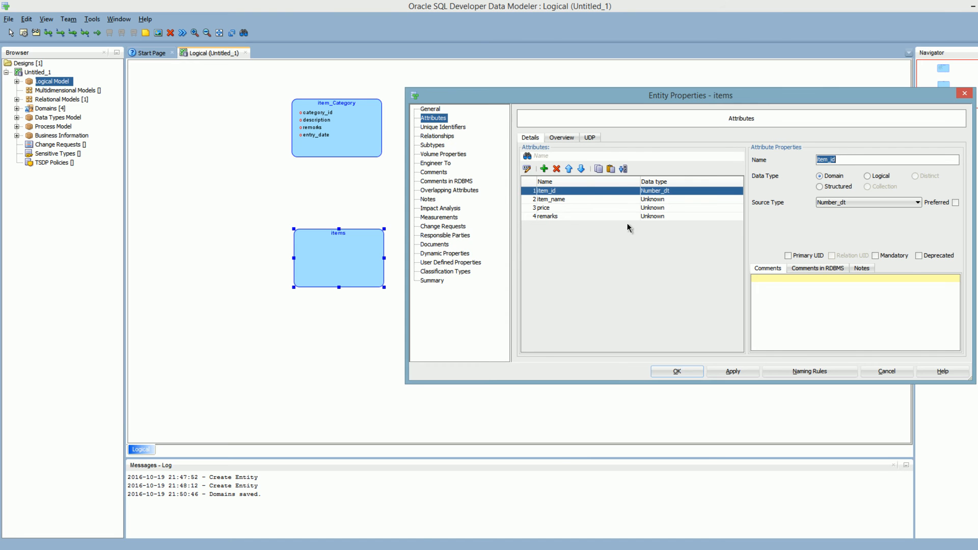
Assign the varchar_dt domain to the item_name attribute of items
double_click(631, 201)
left_click(326, 226)
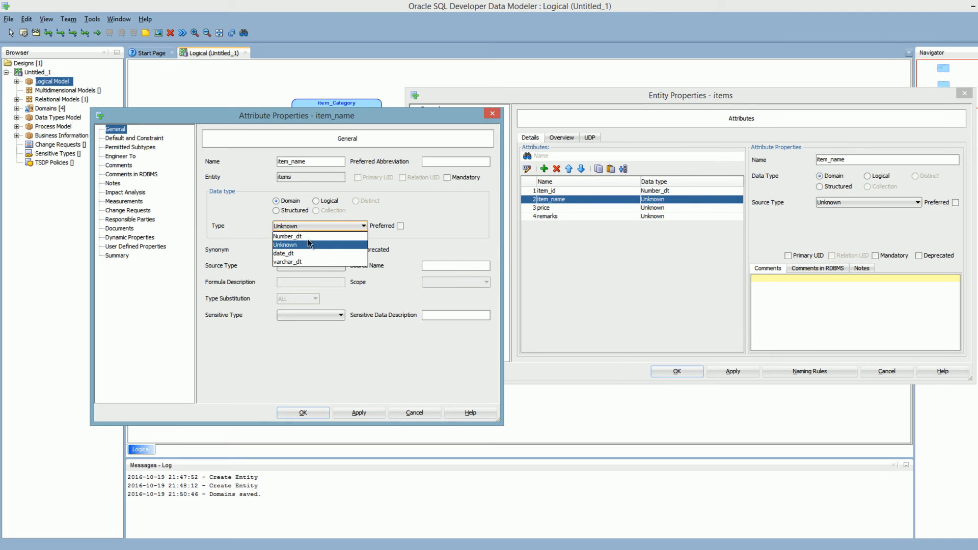
left_click(304, 261)
left_click(288, 409)
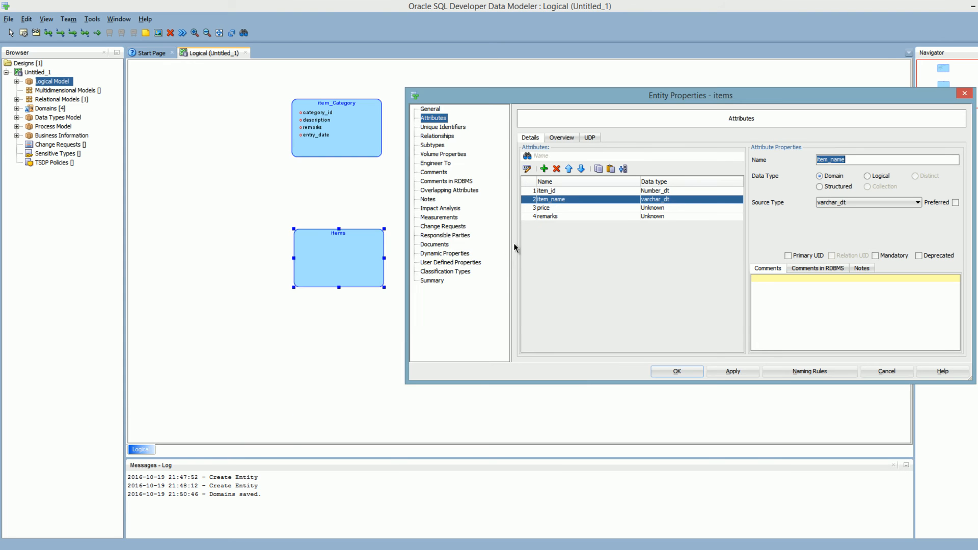
Assign the Number_dt domain to the price attribute of items
double_click(544, 208)
left_click(297, 227)
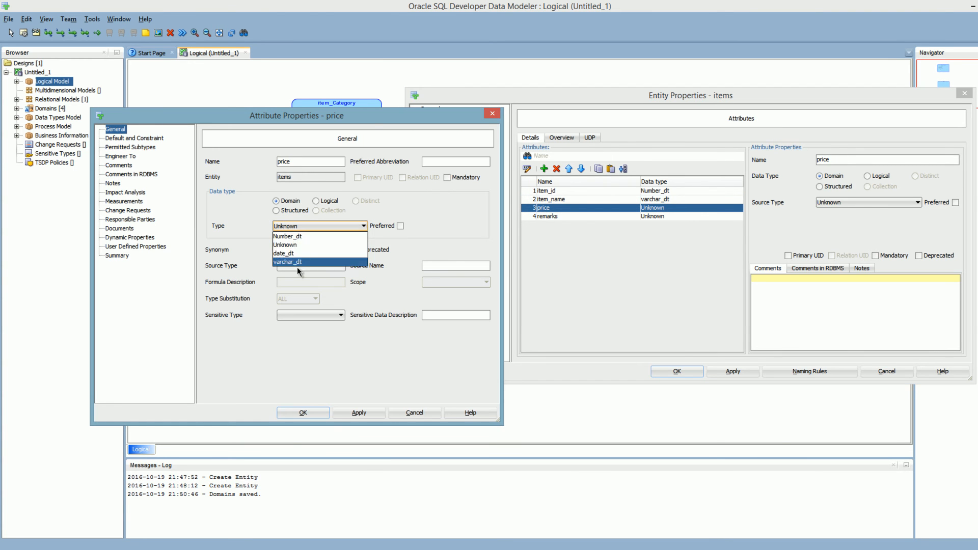
left_click(298, 244)
left_click(302, 412)
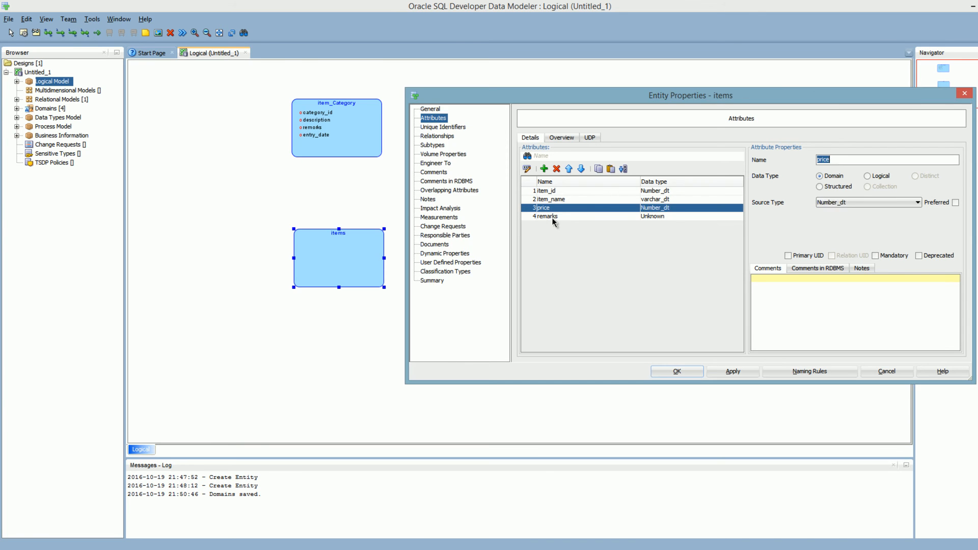
Assign the varchar_dt domain to the remarks attribute of items and accept the entity's changes
double_click(543, 216)
left_click(288, 226)
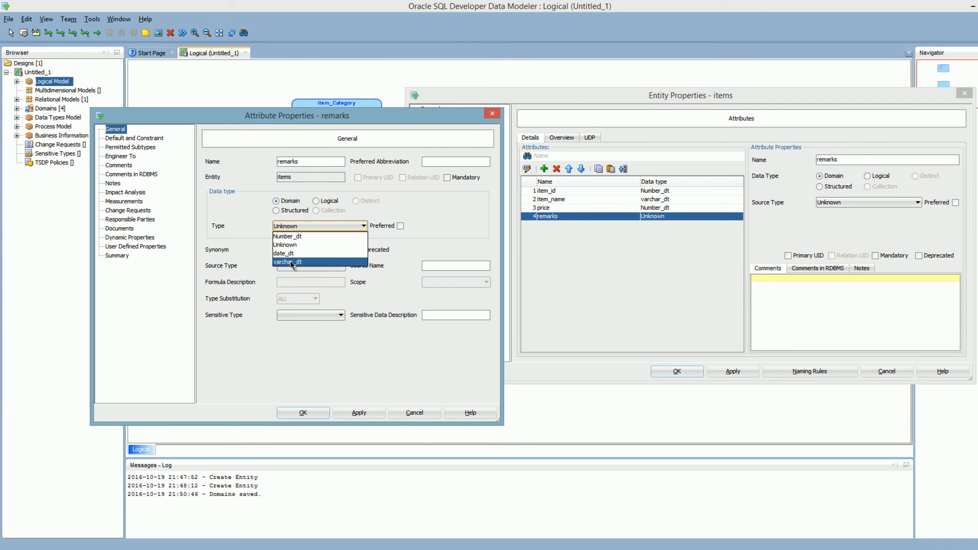
left_click(292, 264)
left_click(297, 414)
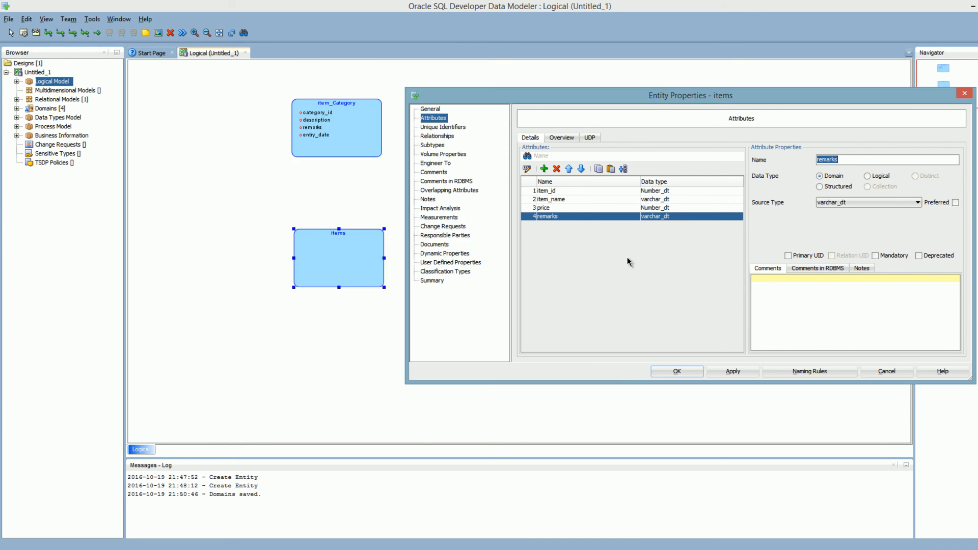
left_click(677, 372)
Move the items entity slightly closer beneath item_Category and dismiss the sponsored session notice
left_click_drag(351, 259, 350, 238)
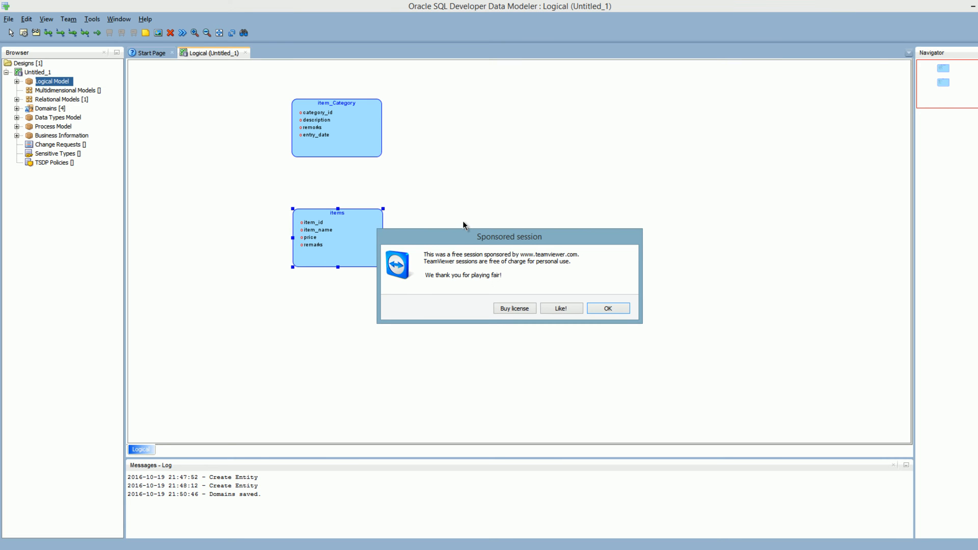
left_click(600, 308)
Mark category_id in item_Category and item_id in items as the primary UIDs of their entities
left_click(381, 128)
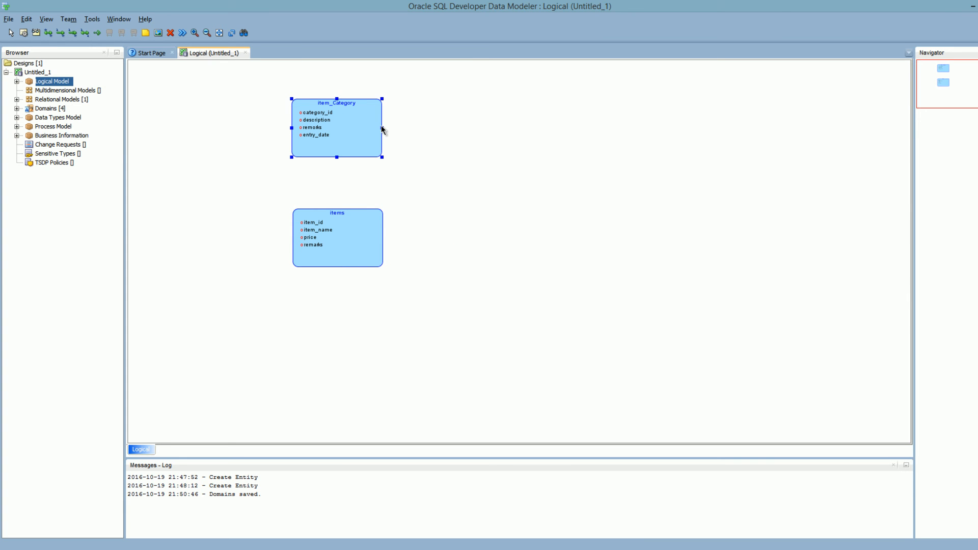
double_click(371, 123)
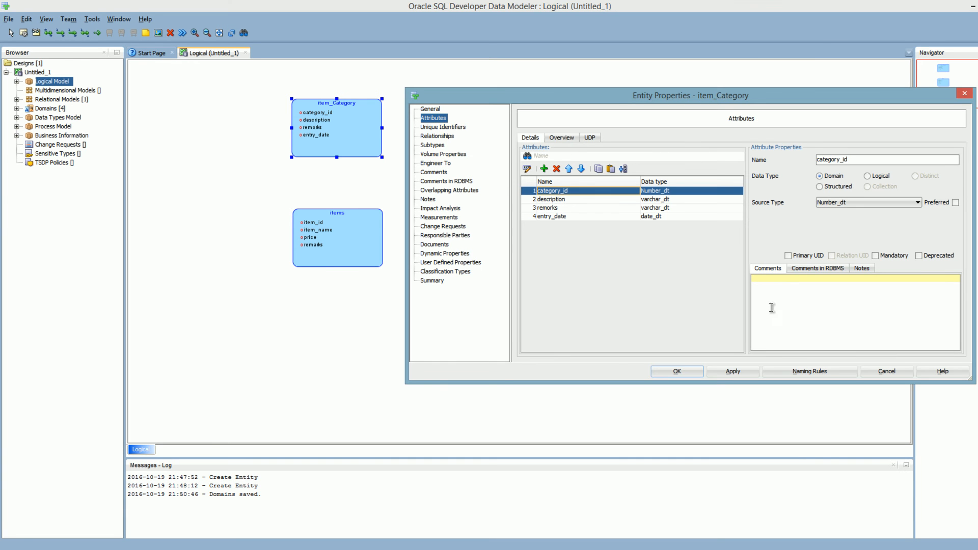
left_click(788, 255)
left_click(692, 369)
double_click(315, 230)
left_click(788, 256)
left_click(690, 371)
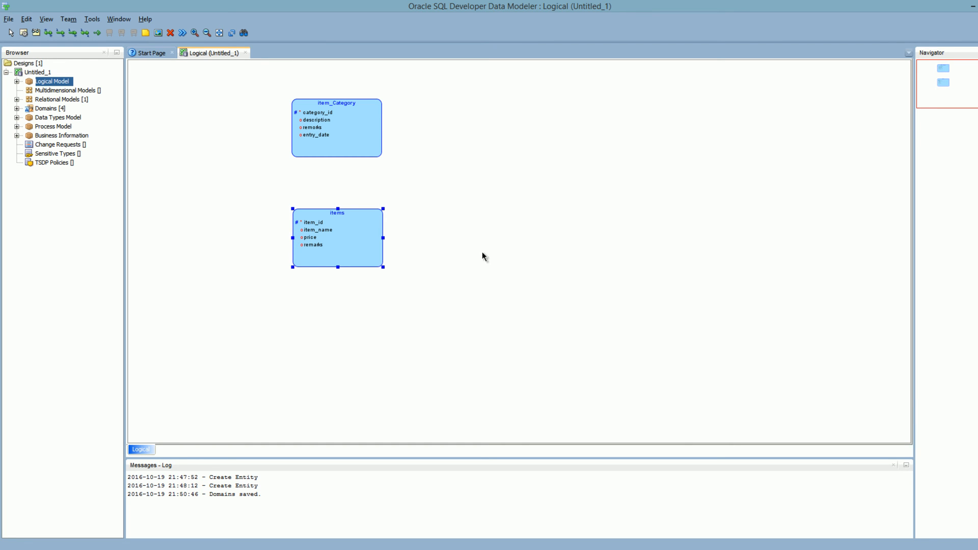
Create a one-to-many relation from item_Category to items and name it category_to_items
left_click(60, 34)
left_click(316, 122)
left_click(315, 224)
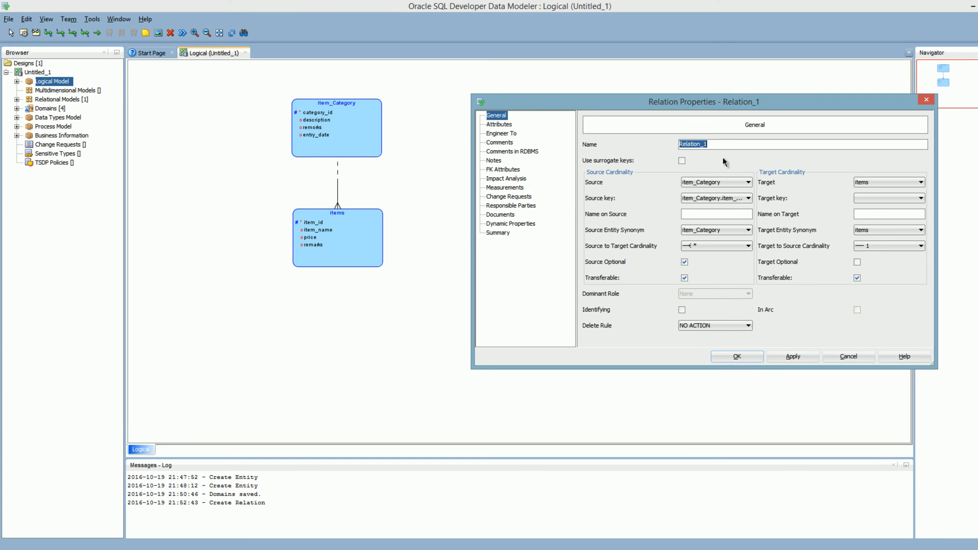
type("category_to_items")
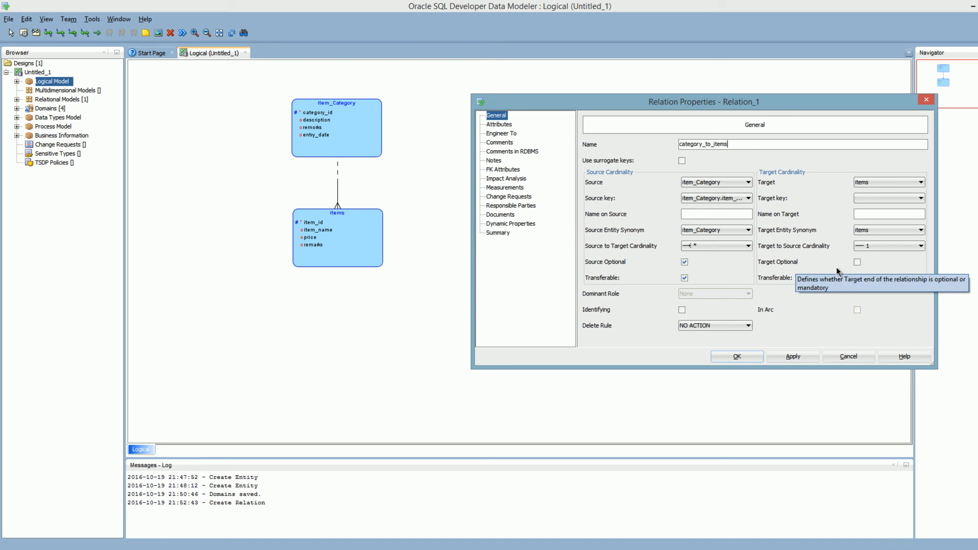
Make the target of the category_to_items relation optional, choose its delete rule and accept the relation properties
left_click(856, 263)
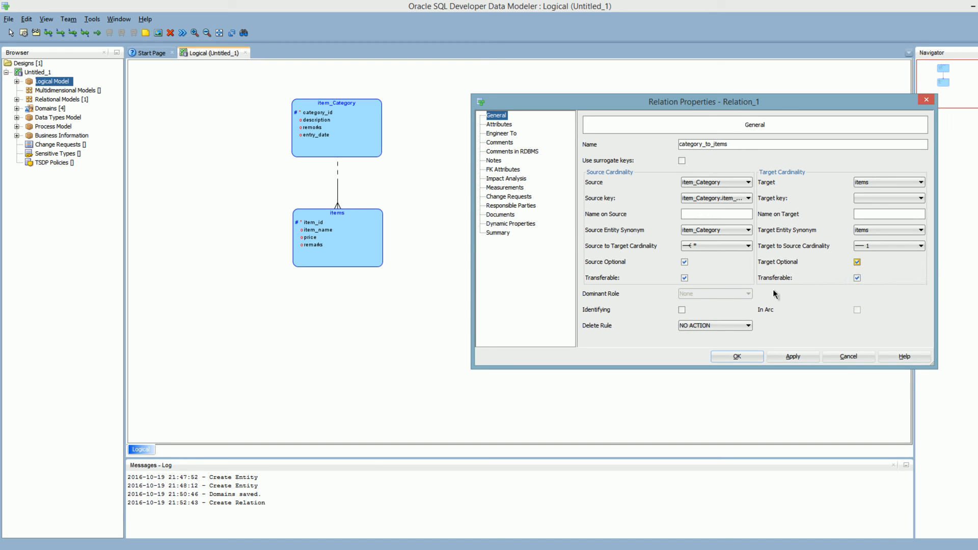
left_click(734, 325)
left_click(713, 349)
left_click(731, 356)
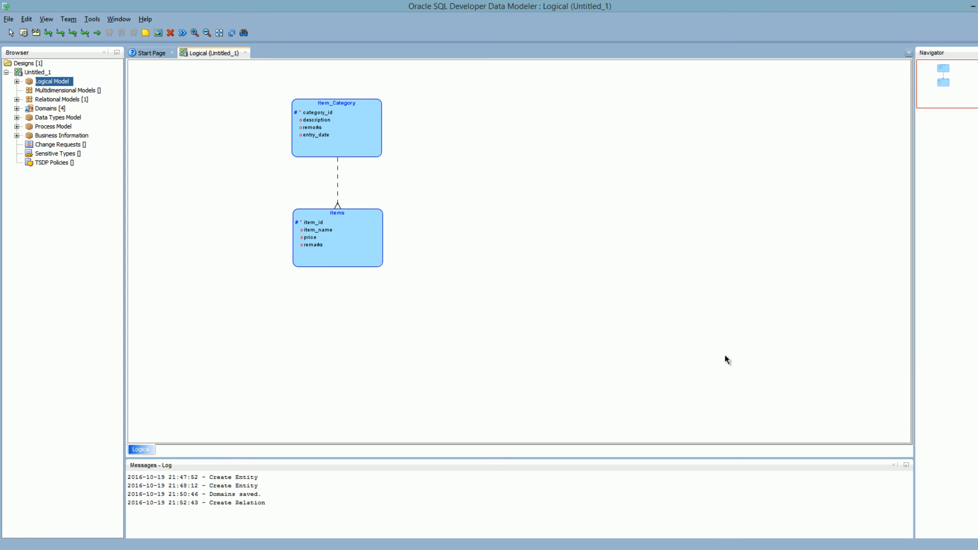
Rearrange the diagram by moving both entities further left, keeping items directly below item_Category
left_click_drag(322, 236, 326, 260)
left_click_drag(345, 141, 345, 124)
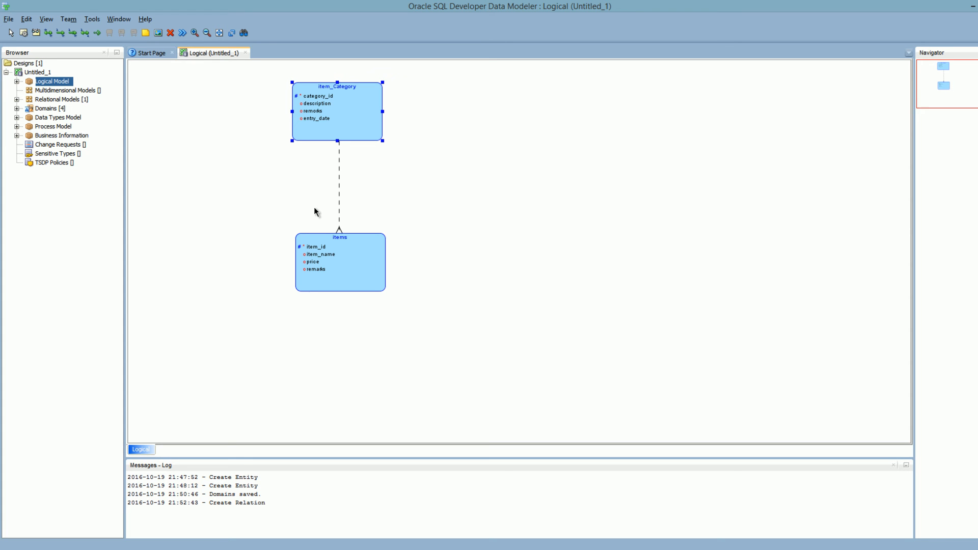
left_click_drag(292, 113, 223, 129)
left_click_drag(331, 249, 268, 237)
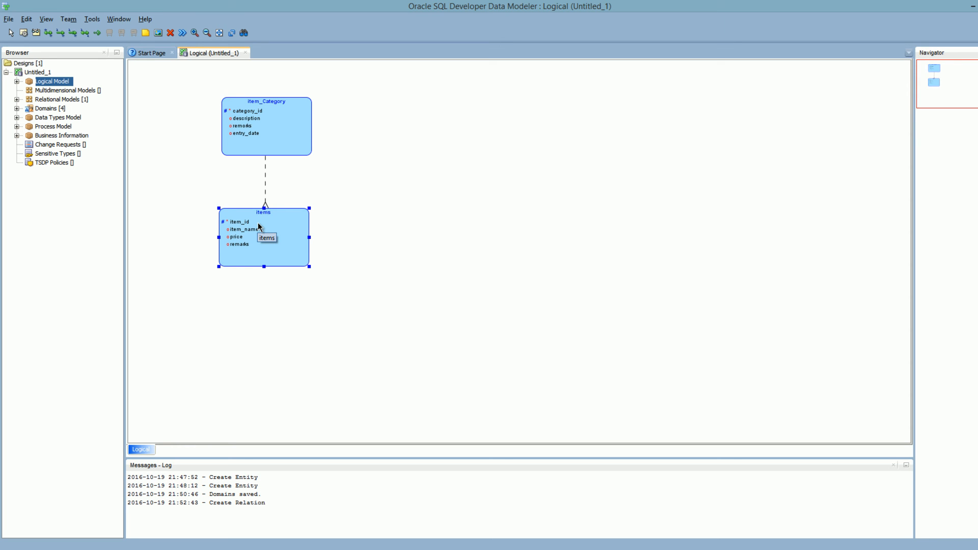
Switch the logical diagram to Information Engineering Notation and move the items entity further down from item_Category
right_click(231, 336)
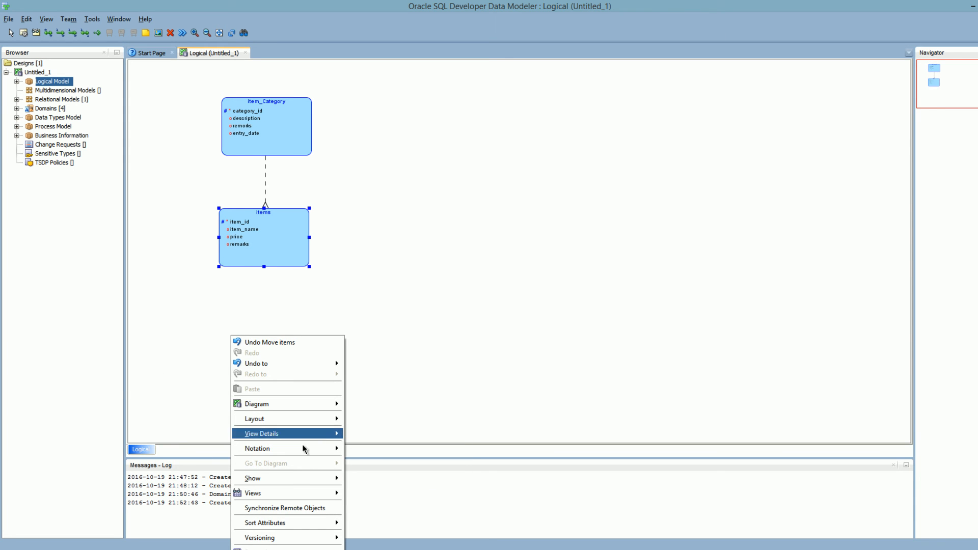
mouse_move(301, 447)
left_click(376, 472)
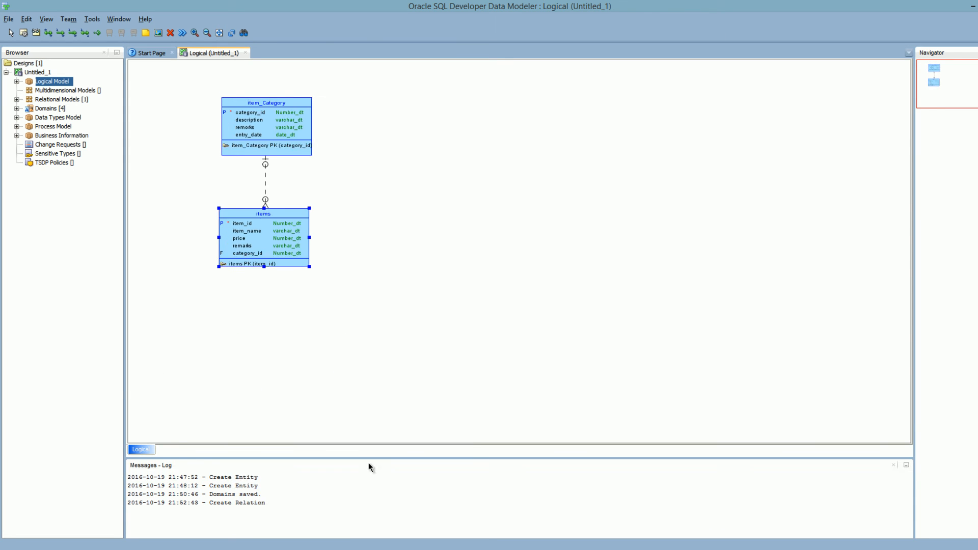
left_click_drag(289, 255, 289, 286)
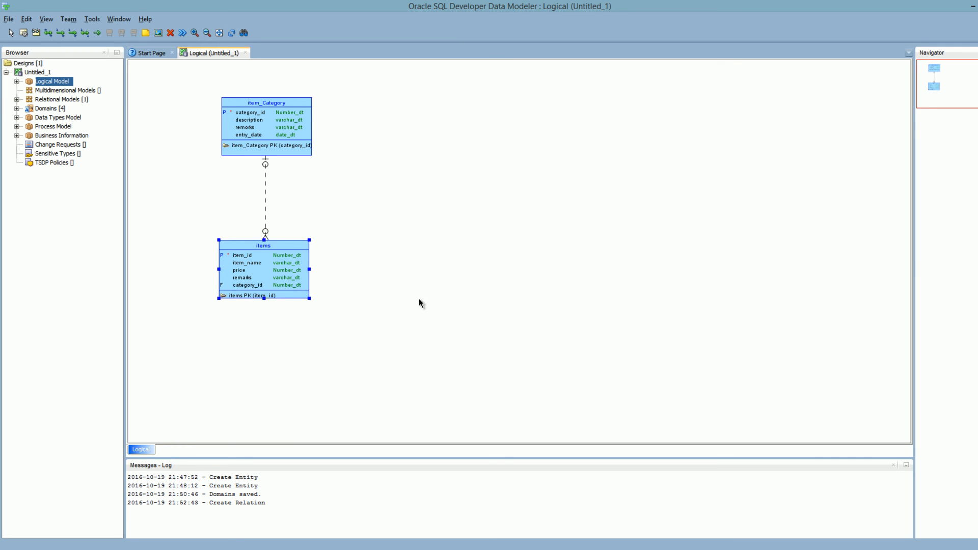
right_click(259, 321)
left_click(464, 294)
left_click(8, 20)
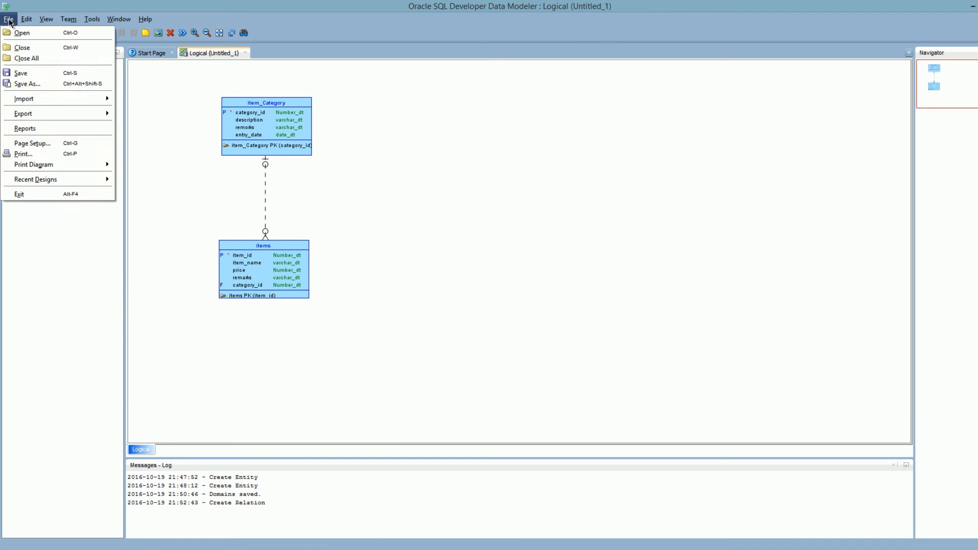
mouse_move(52, 21)
mouse_move(112, 149)
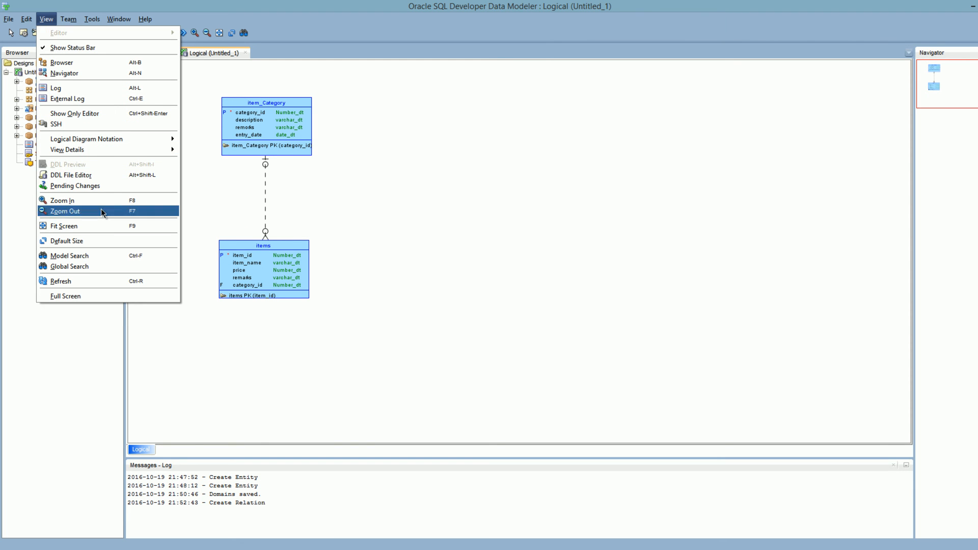
Create an additional display of the logical diagram
right_click(229, 385)
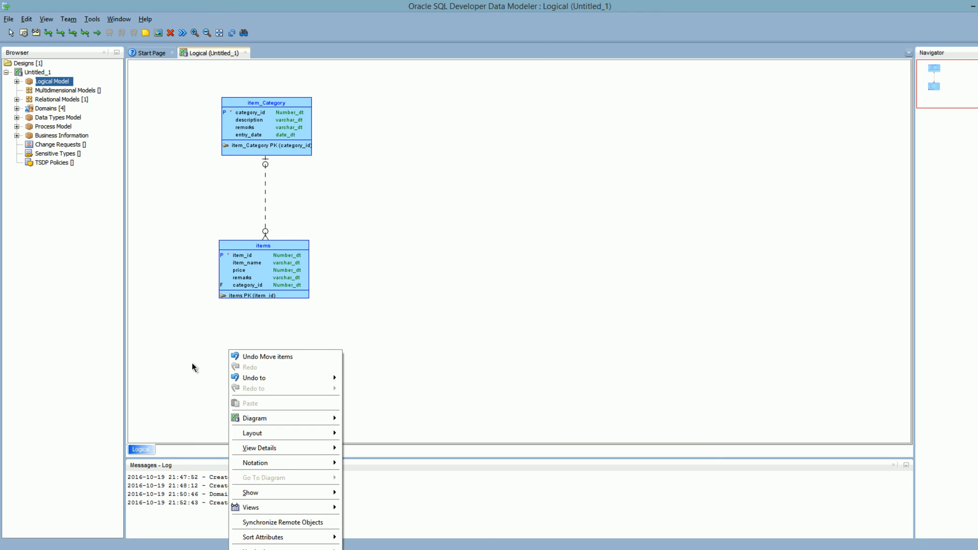
mouse_move(283, 466)
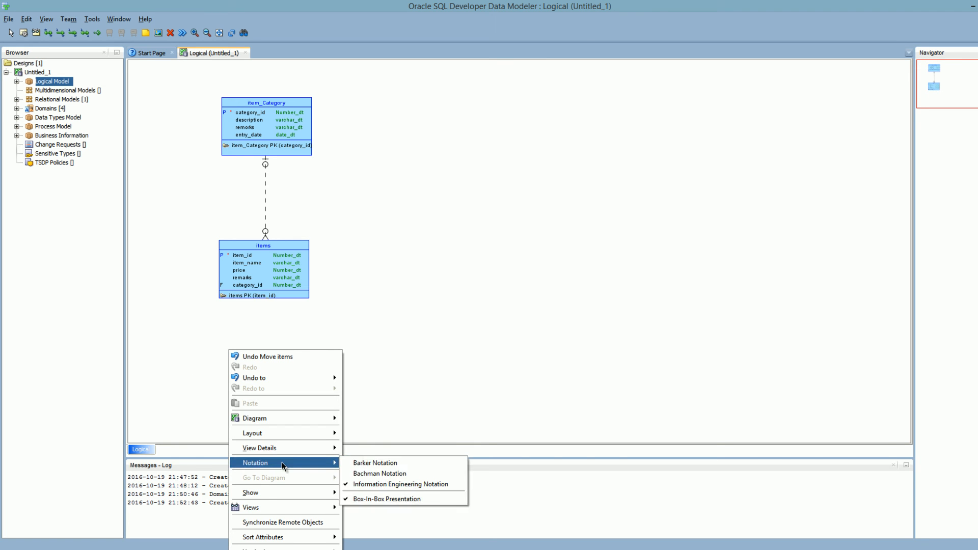
mouse_move(292, 436)
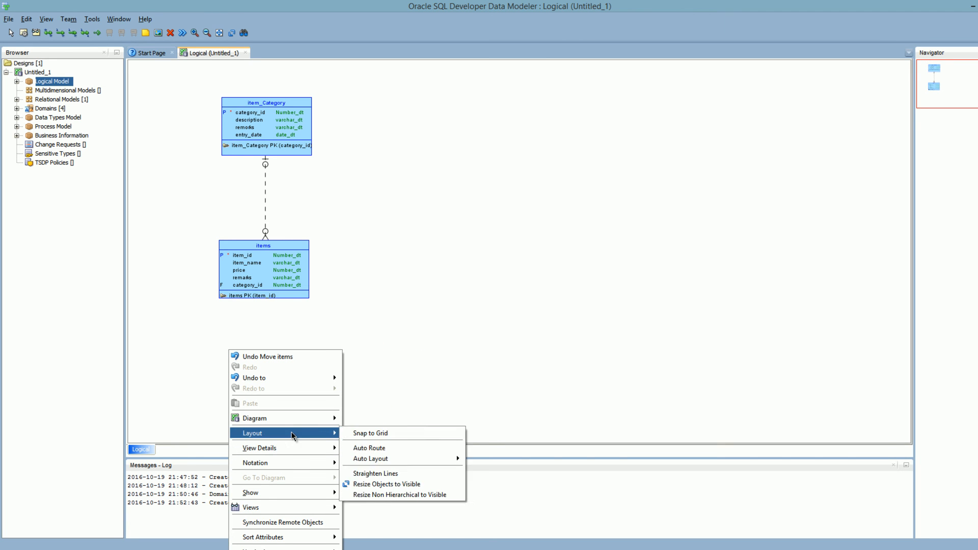
mouse_move(300, 419)
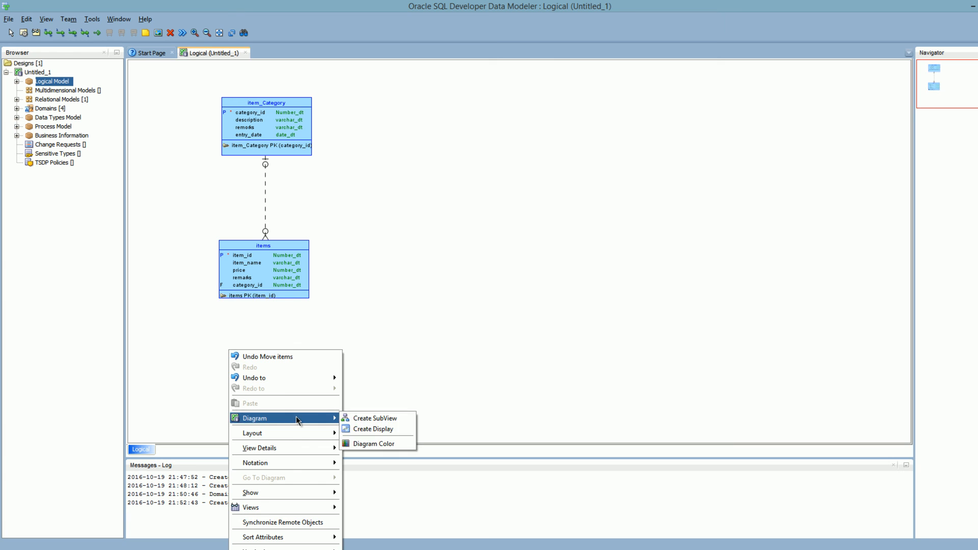
left_click(380, 430)
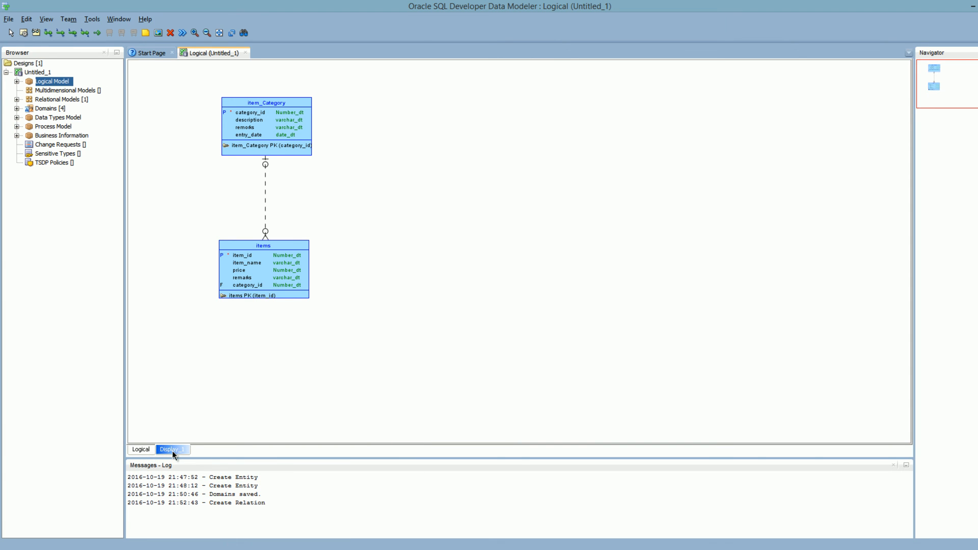
Switch the Display_1 view of the logical diagram to Barker Notation
right_click(221, 316)
right_click(179, 316)
mouse_move(235, 400)
mouse_move(236, 422)
left_click(307, 424)
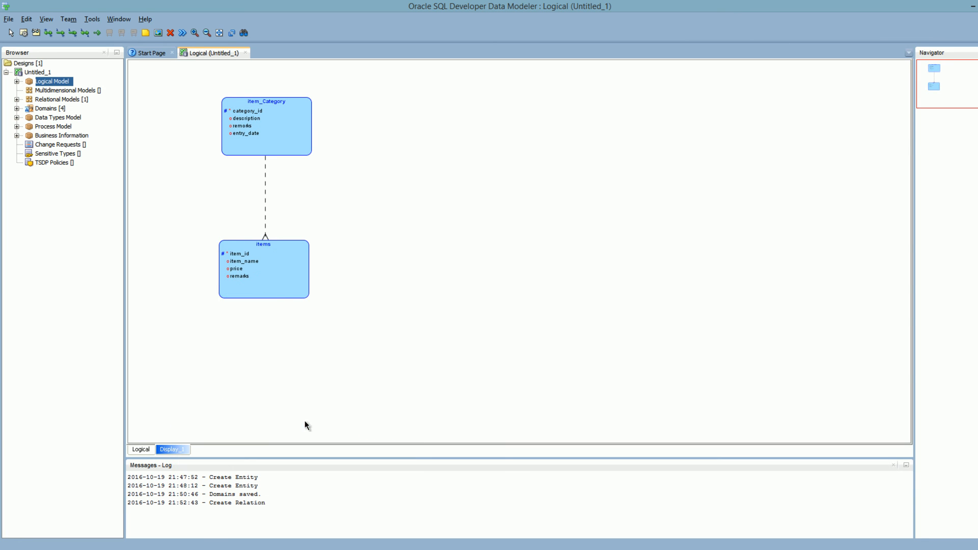
Compare the notations of the Logical and Display_1 views by alternating between them, finishing on the Logical view
left_click(145, 450)
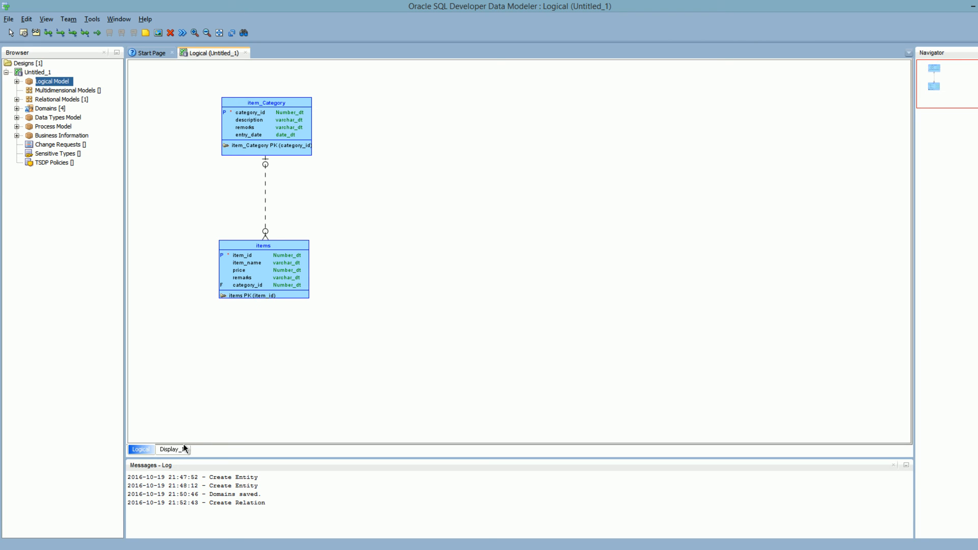
left_click(163, 449)
left_click(142, 450)
left_click(162, 451)
left_click(134, 451)
left_click(174, 451)
left_click(142, 450)
left_click(169, 449)
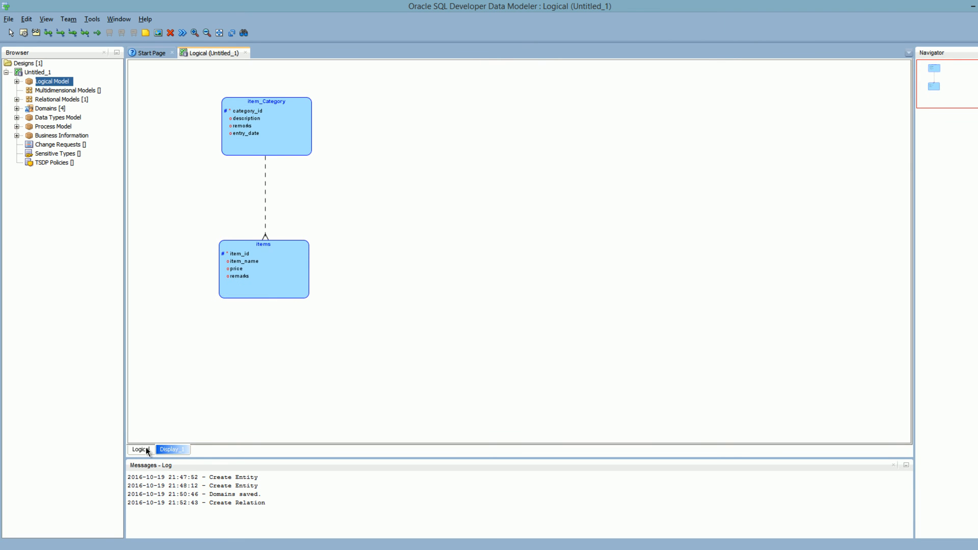
left_click(142, 449)
left_click(164, 449)
left_click(142, 450)
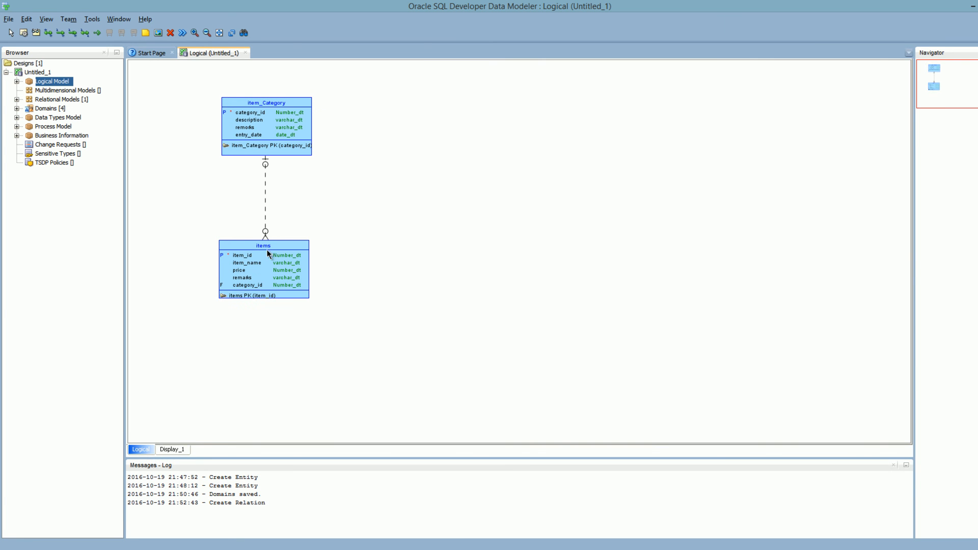
Make both source and target of the category_to_items relation mandatory, leaving the target key blank, and accept the properties
double_click(265, 186)
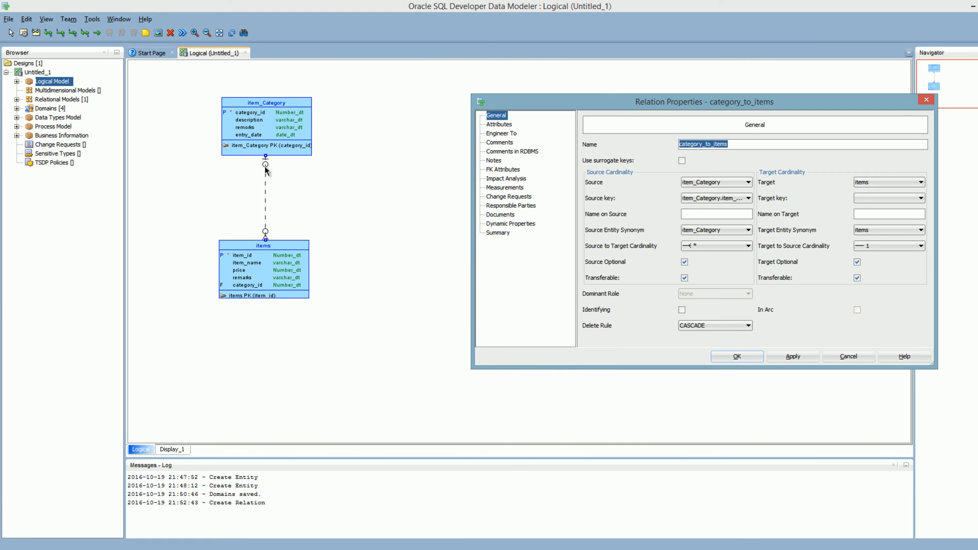
left_click(684, 262)
left_click(857, 262)
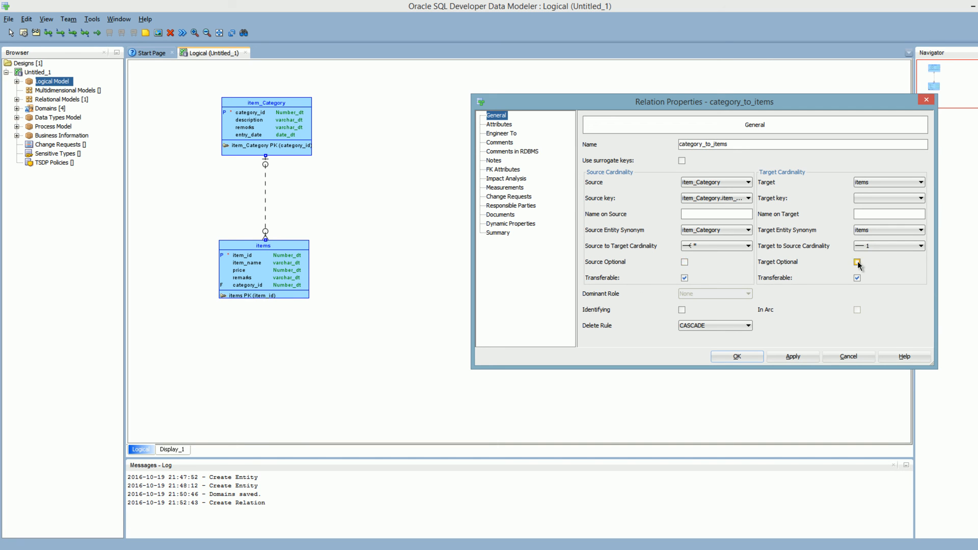
left_click(872, 197)
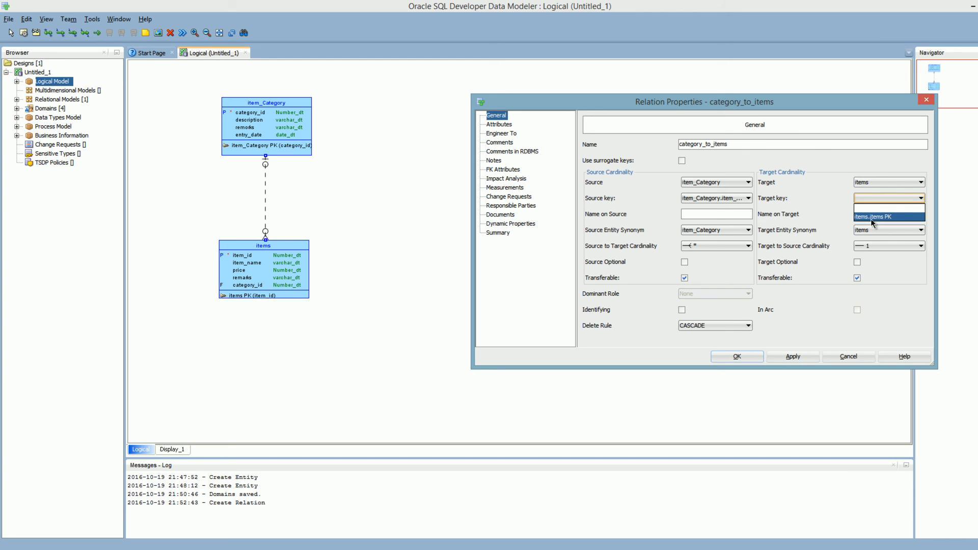
left_click(830, 206)
left_click(745, 356)
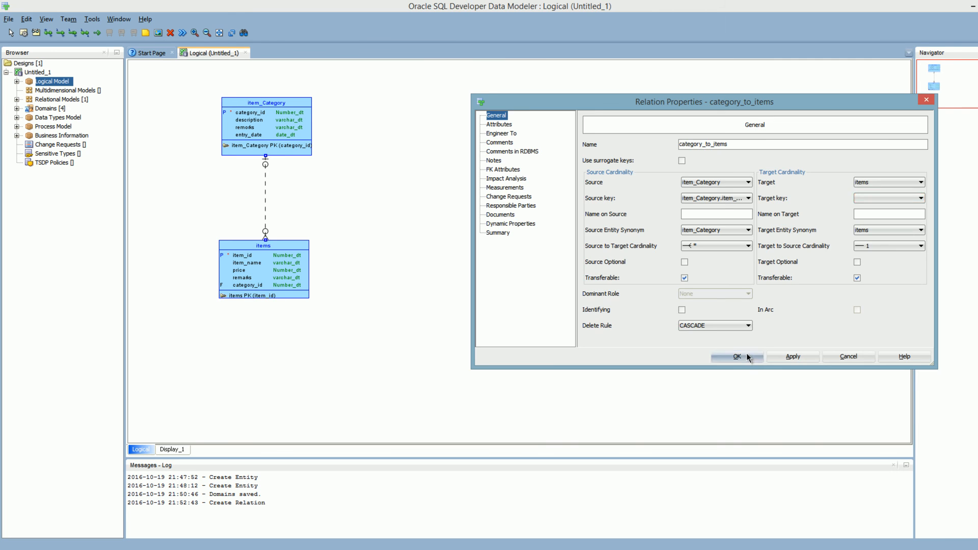
Shift the items and item_Category entities slightly down and engineer the whole logical model into Relational_1
mouse_move(301, 294)
left_mouse_down()
mouse_move(295, 286)
mouse_move(303, 303)
left_mouse_up()
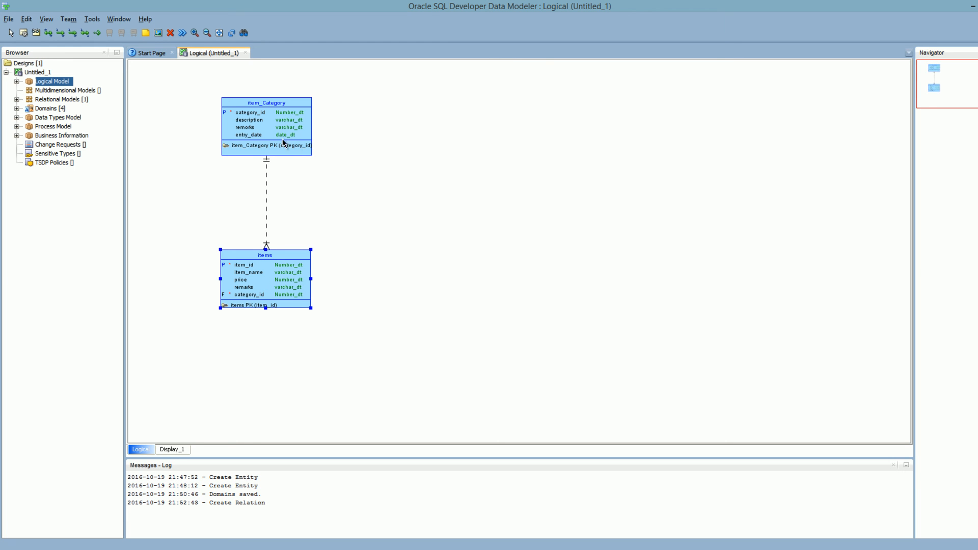
left_click_drag(275, 133, 283, 141)
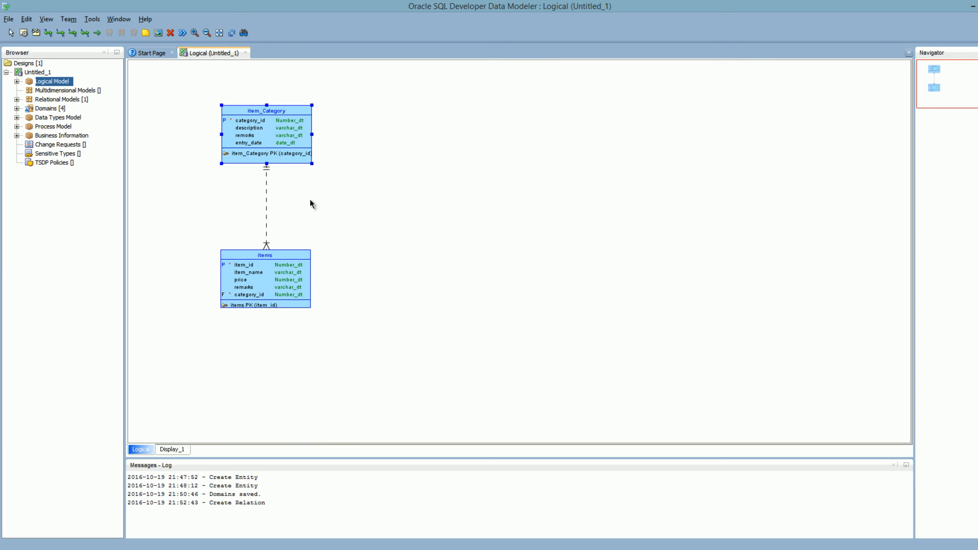
left_click(183, 35)
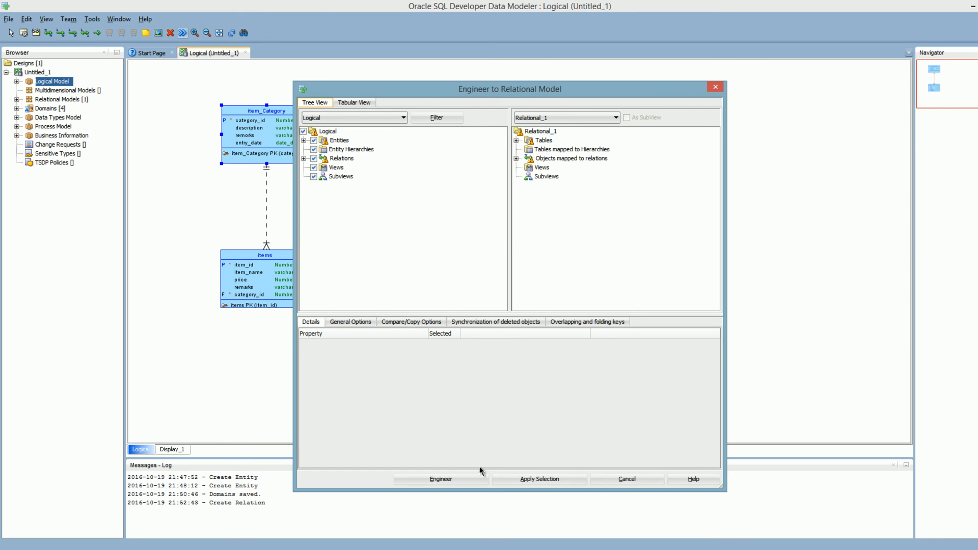
left_click(441, 478)
Move the items table closer beneath item_Category in the relational diagram and widen it to fit its full data types
left_click_drag(270, 270, 295, 253)
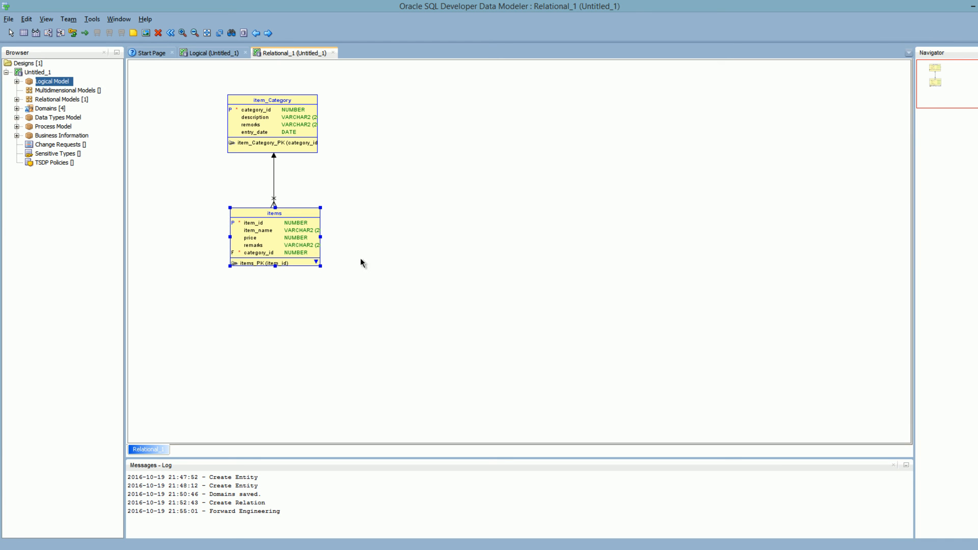
left_click_drag(320, 237, 373, 236)
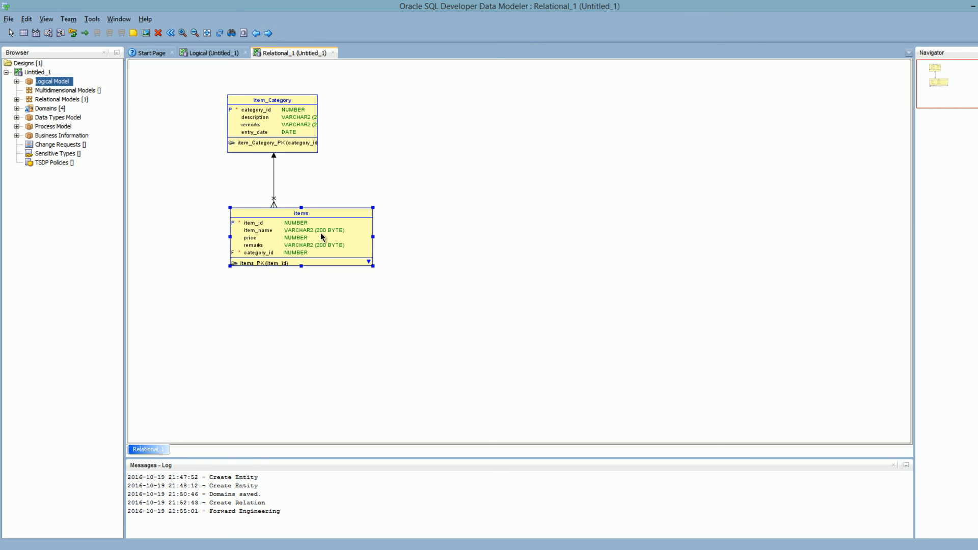
Widen both the item_Category and items entities in the logical diagram
left_click(228, 54)
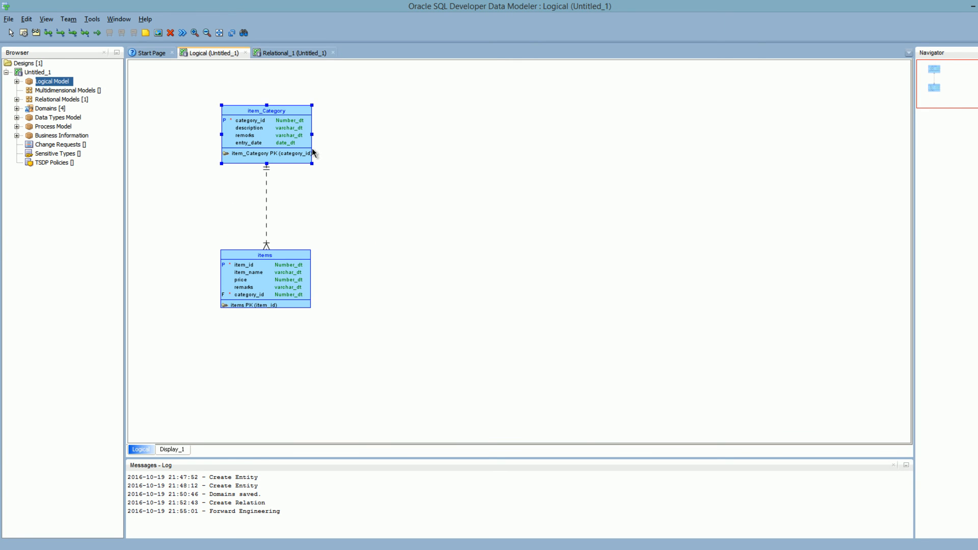
left_click_drag(313, 135, 384, 135)
left_click(299, 293)
left_click_drag(311, 279, 376, 279)
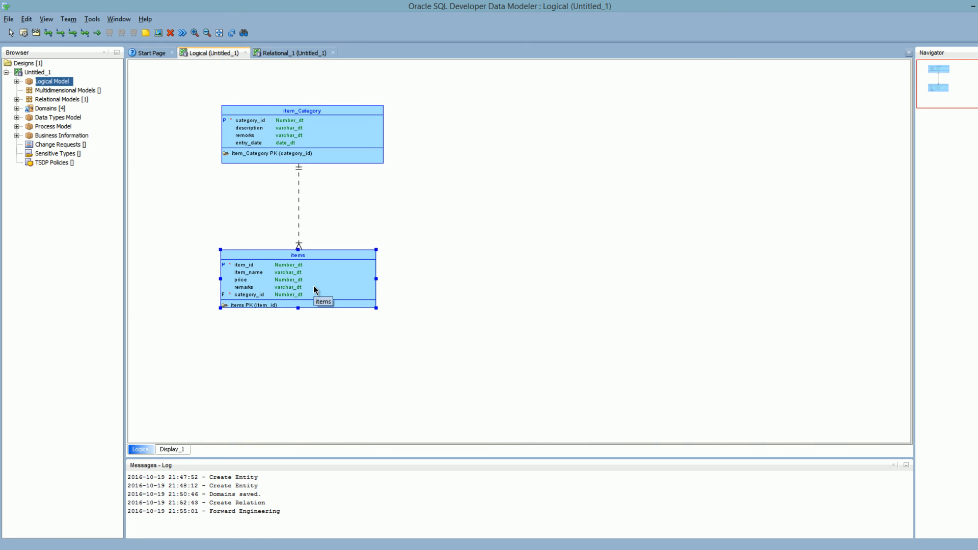
Widen the item_Category and items tables in the relational diagram to similar widths and move items further down
left_click(289, 53)
left_click(315, 140)
left_click_drag(318, 124, 411, 129)
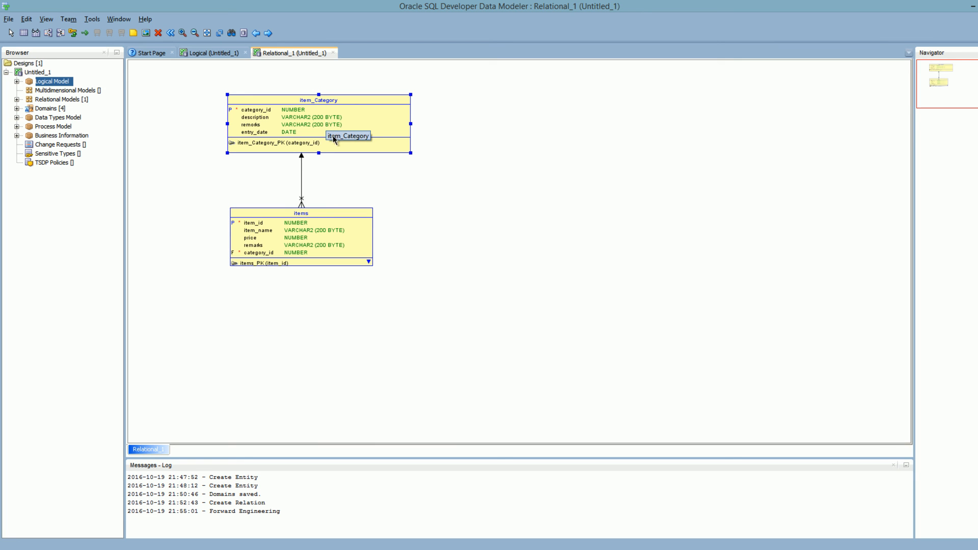
left_click(326, 236)
left_click_drag(326, 236, 415, 233)
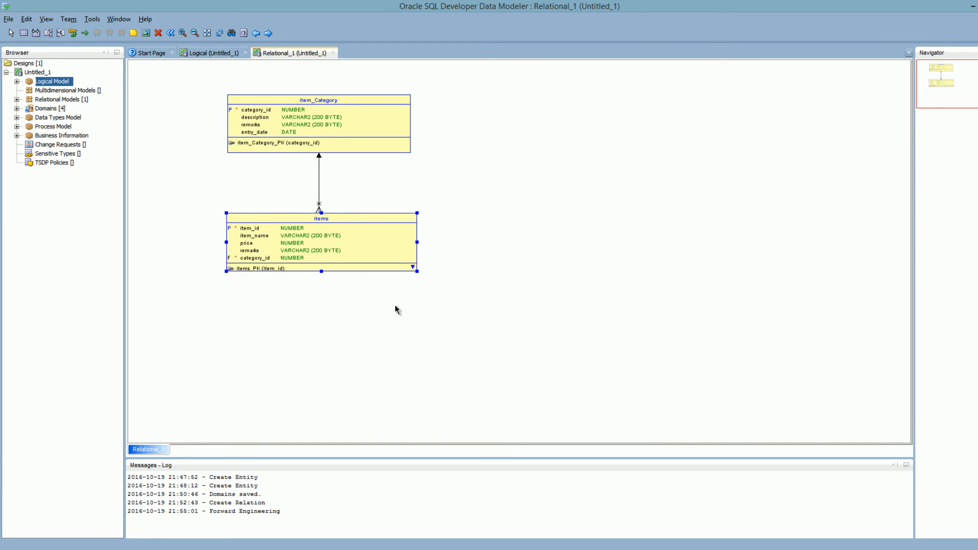
left_click_drag(332, 240, 332, 255)
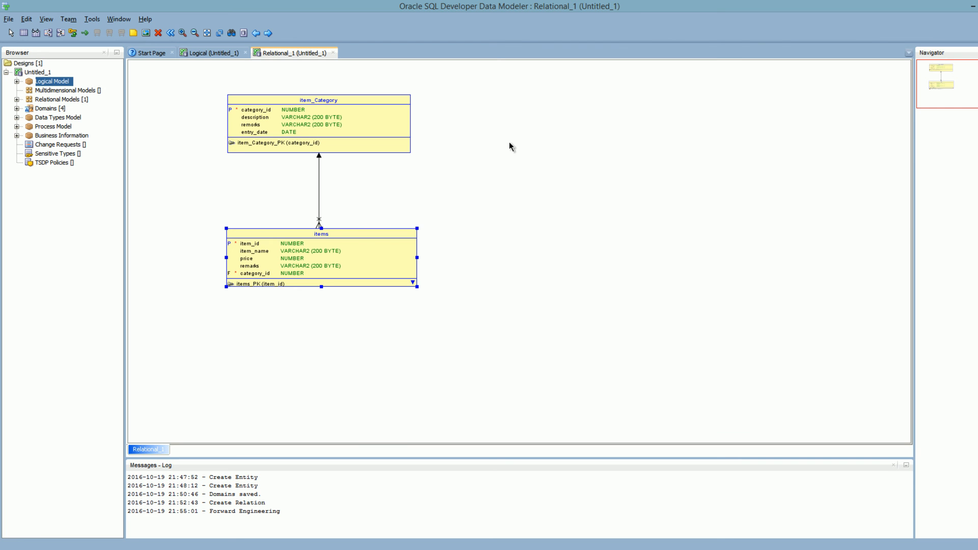
Enable auto increment for the category_id column of the item_Category table and open its auto-increment settings
left_click(307, 126)
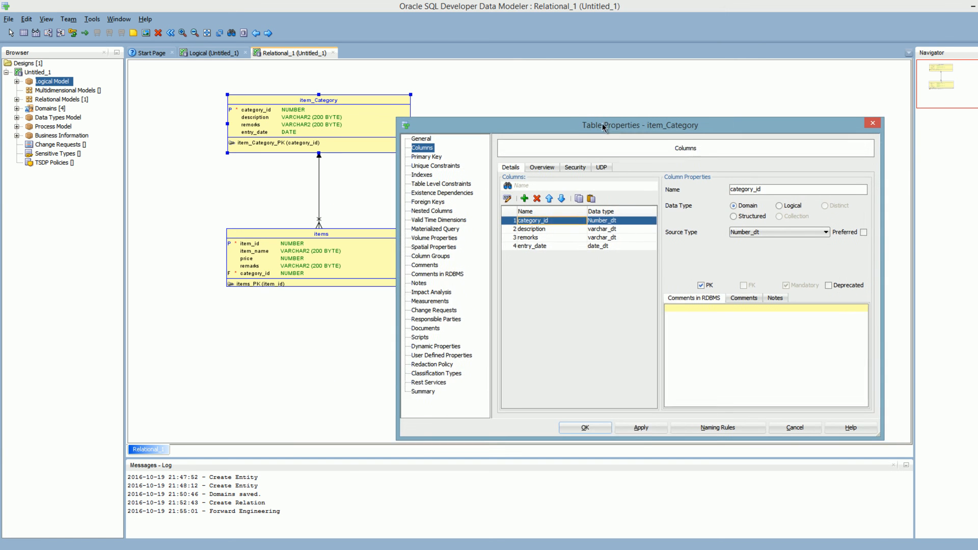
double_click(543, 218)
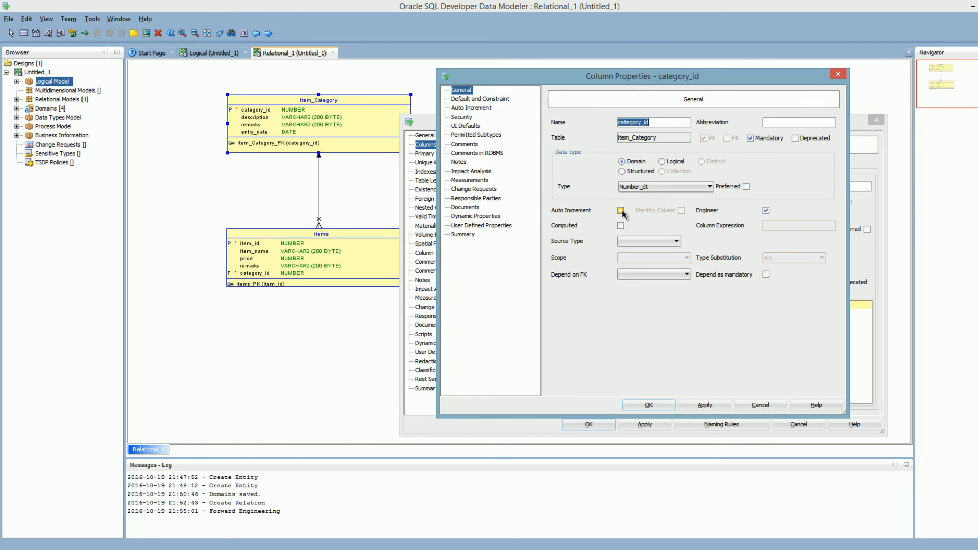
left_click(621, 210)
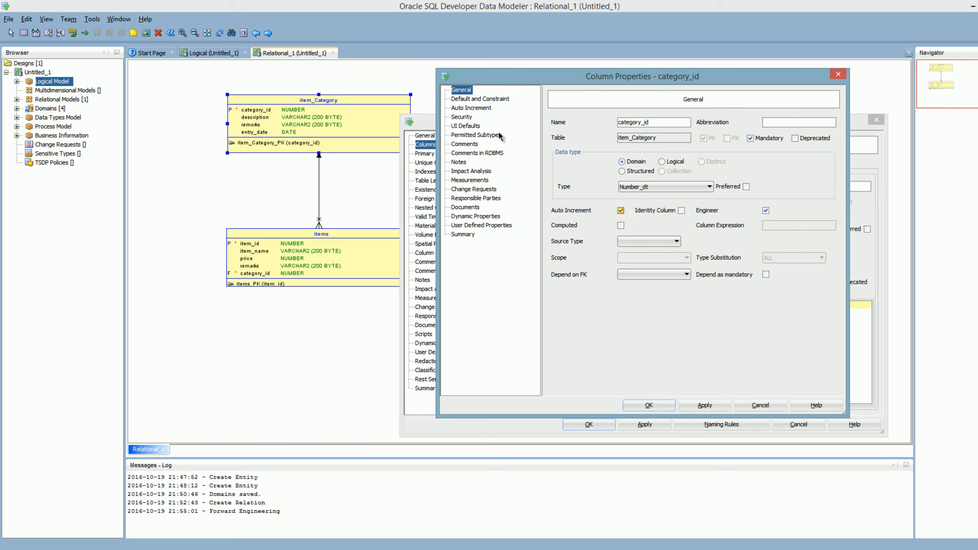
left_click(478, 109)
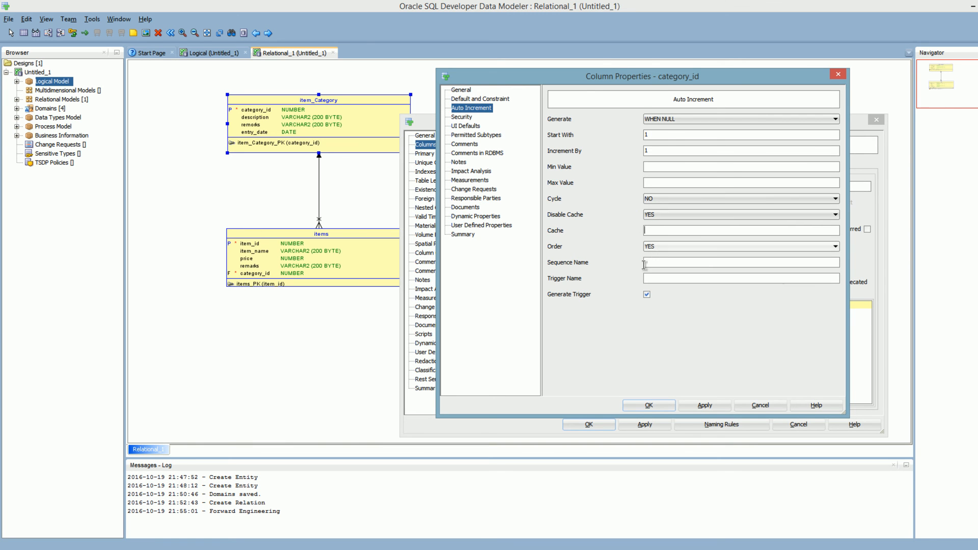
double_click(647, 135)
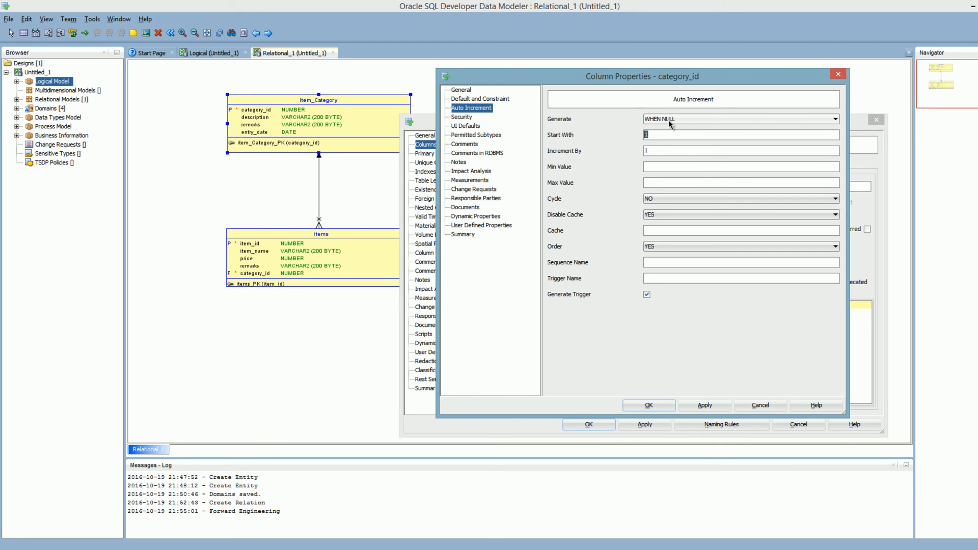
Name the category_id sequence category_sq and its trigger category_tr, and accept the column and table properties
left_click_drag(668, 77, 276, 108)
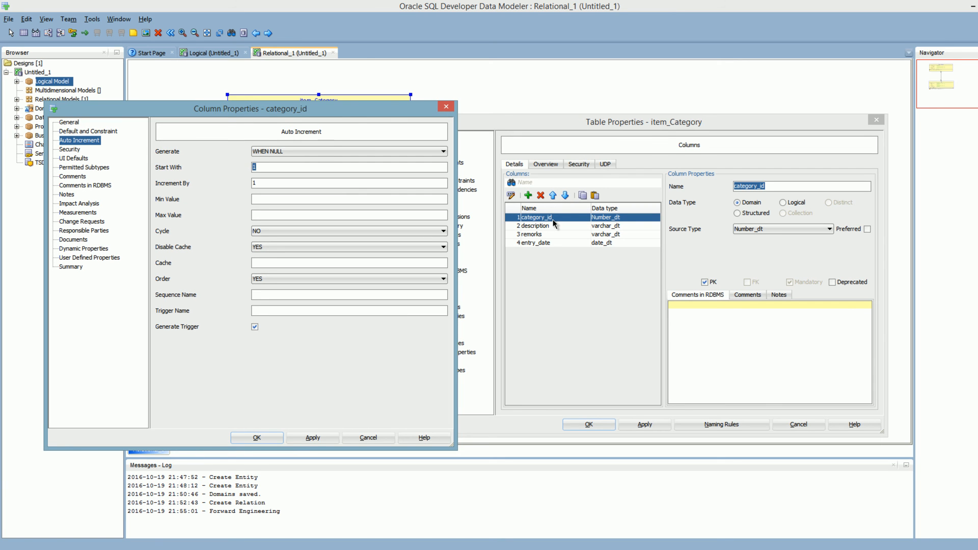
left_click_drag(372, 108, 761, 84)
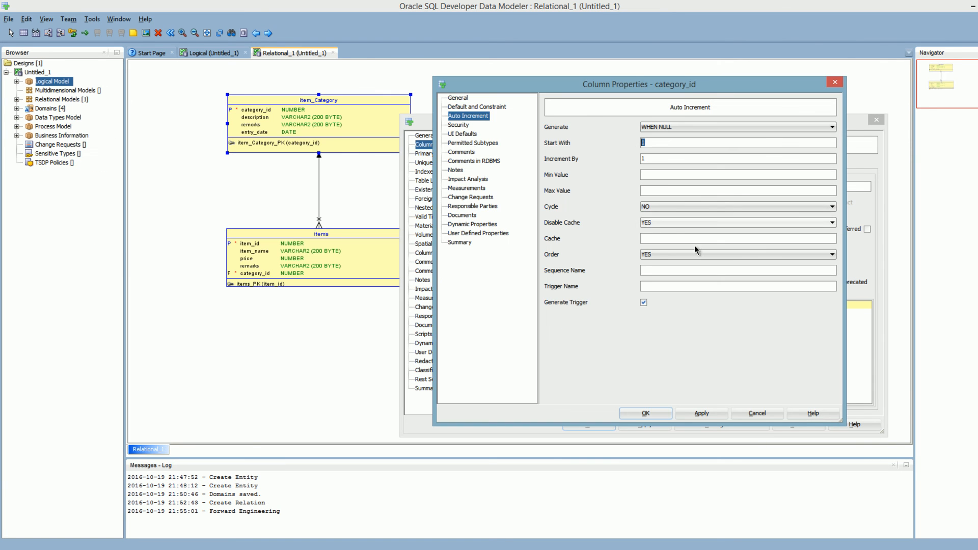
left_click(654, 273)
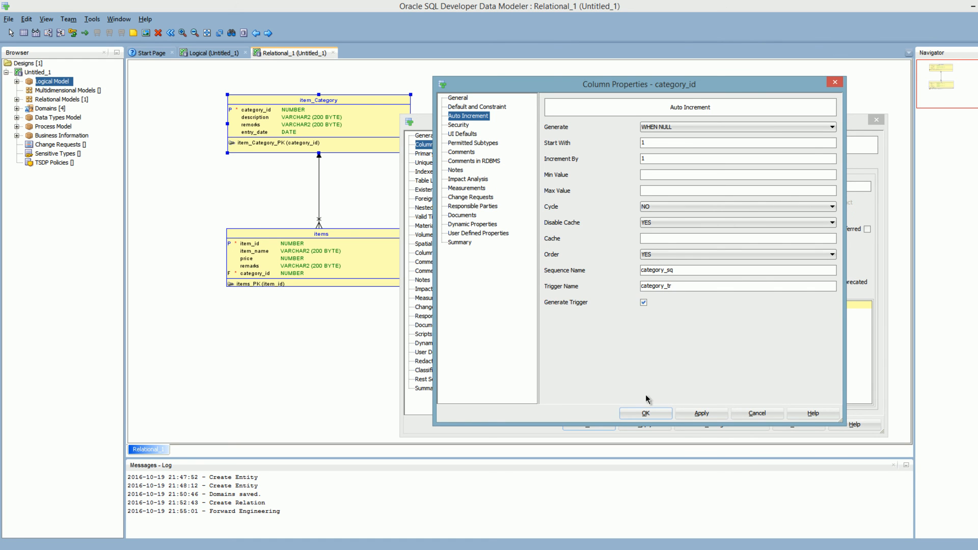
left_click(643, 412)
left_click(581, 425)
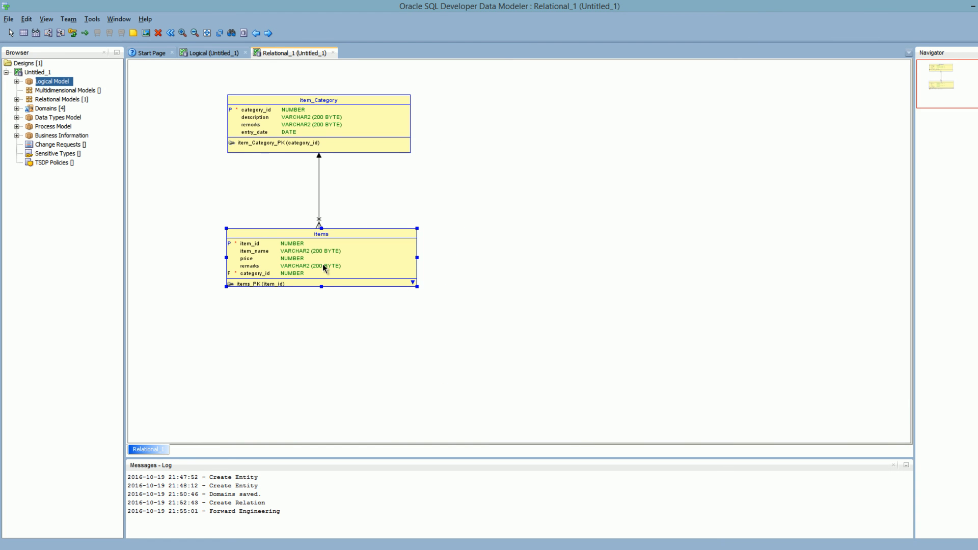
Generate the Oracle Database 11g DDL script for Relational_1 with all objects included
left_click(243, 33)
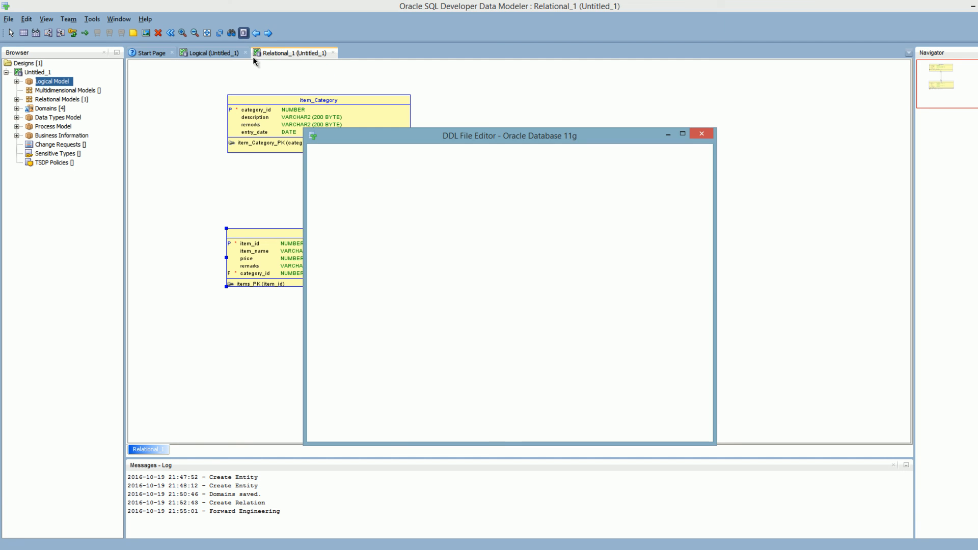
left_click_drag(517, 141, 558, 57)
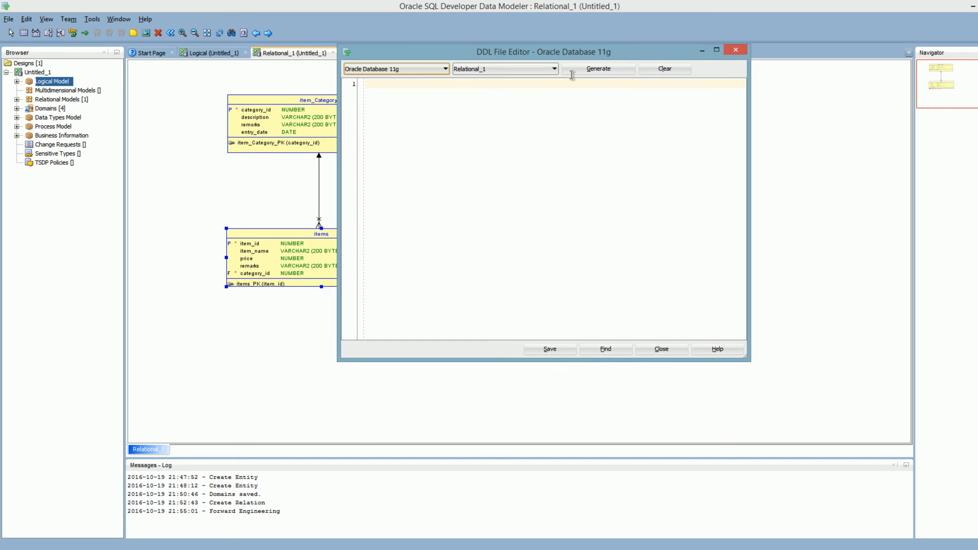
left_click(606, 69)
left_click_drag(476, 135, 479, 48)
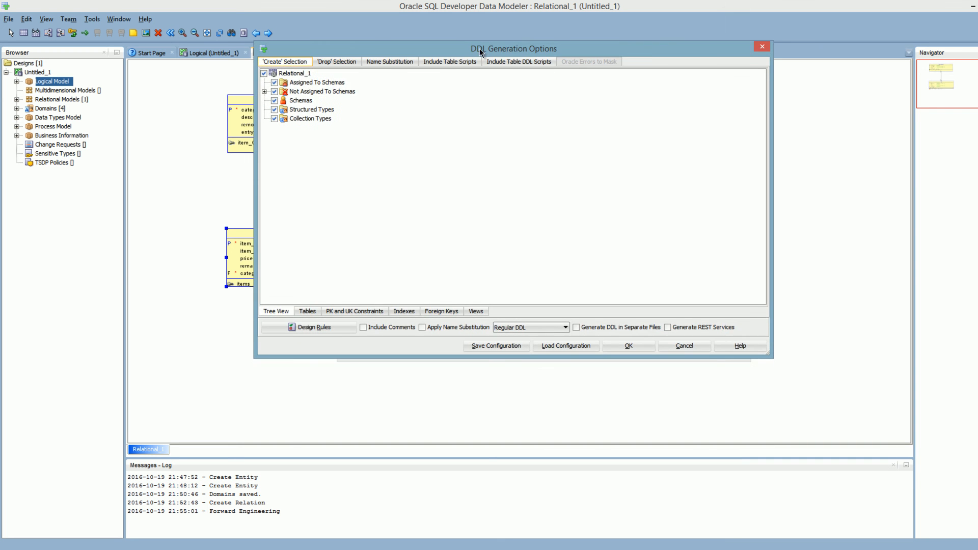
left_click(623, 345)
Examine the generated DDL for both tables, the foreign key, the category_sq sequence and the category_tr trigger
left_click(504, 209)
mouse_move(744, 130)
left_mouse_down()
mouse_move(740, 221)
mouse_move(741, 138)
left_mouse_up()
double_click(444, 117)
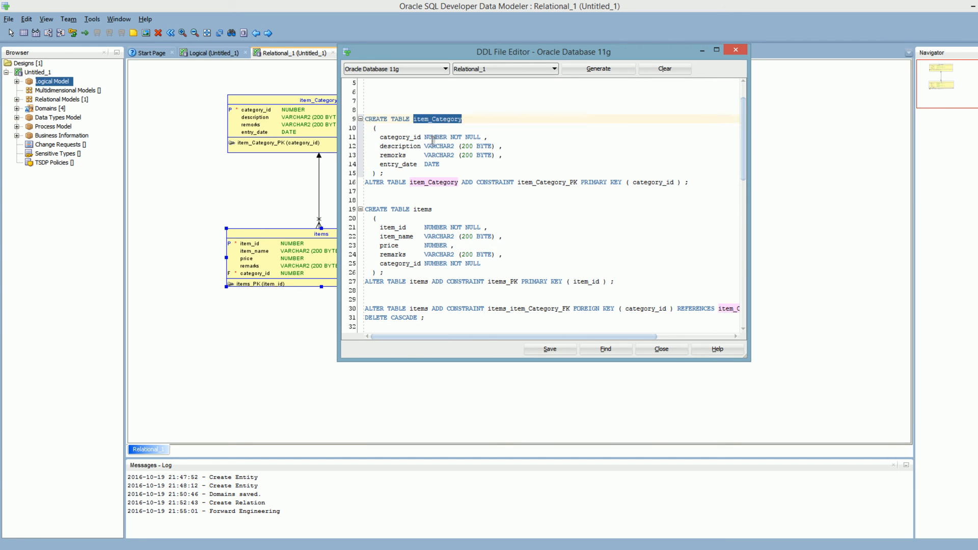
double_click(417, 209)
scroll(413, 229, "down", 1)
scroll(412, 229, "down", 1)
left_click(421, 255)
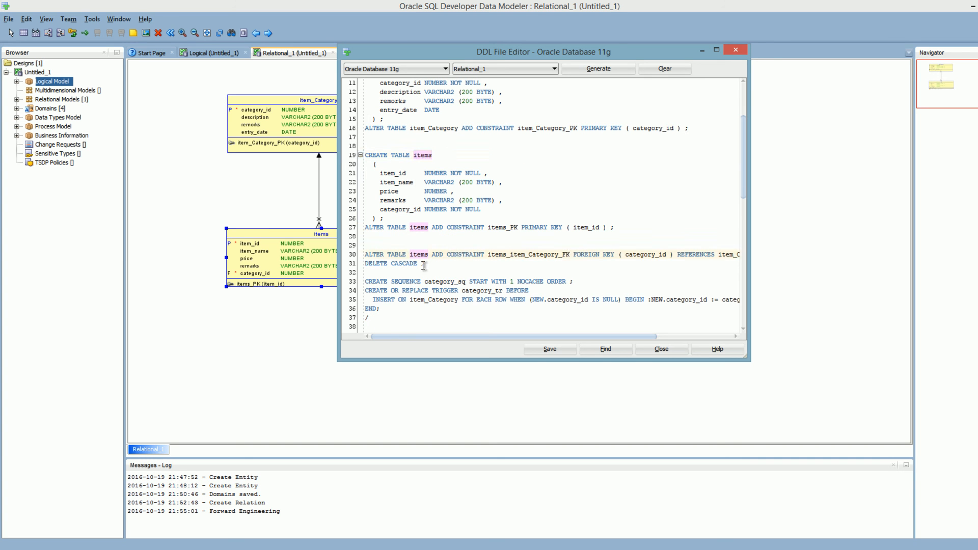
double_click(445, 282)
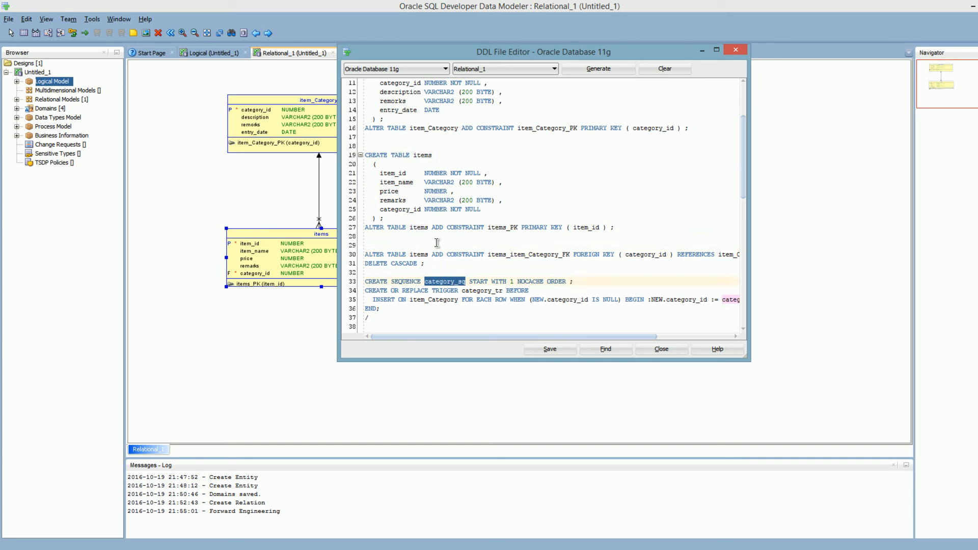
double_click(479, 291)
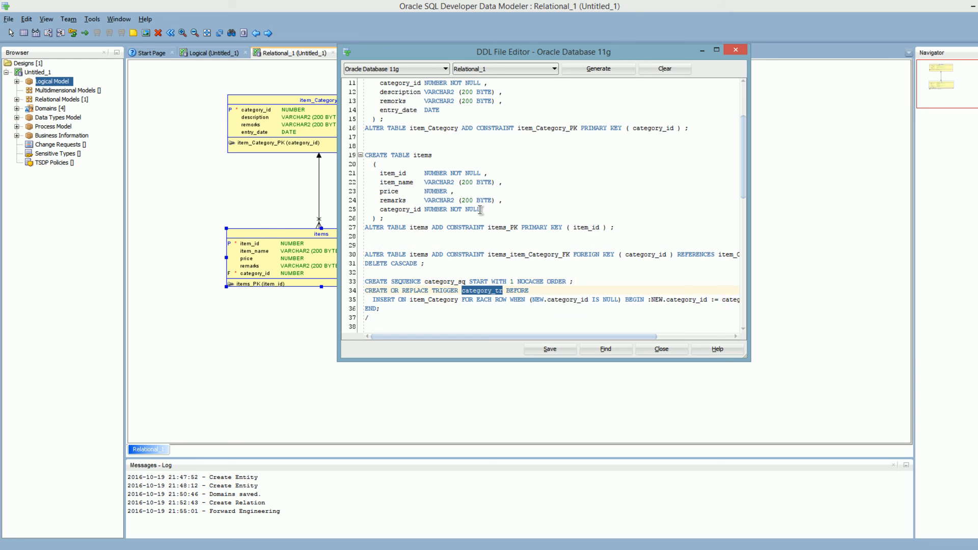
Copy the generated DDL, from the item_Category table through the trigger, into the empty SQL Developer worksheet for the Database Model connection
left_click_drag(392, 318, 335, 160)
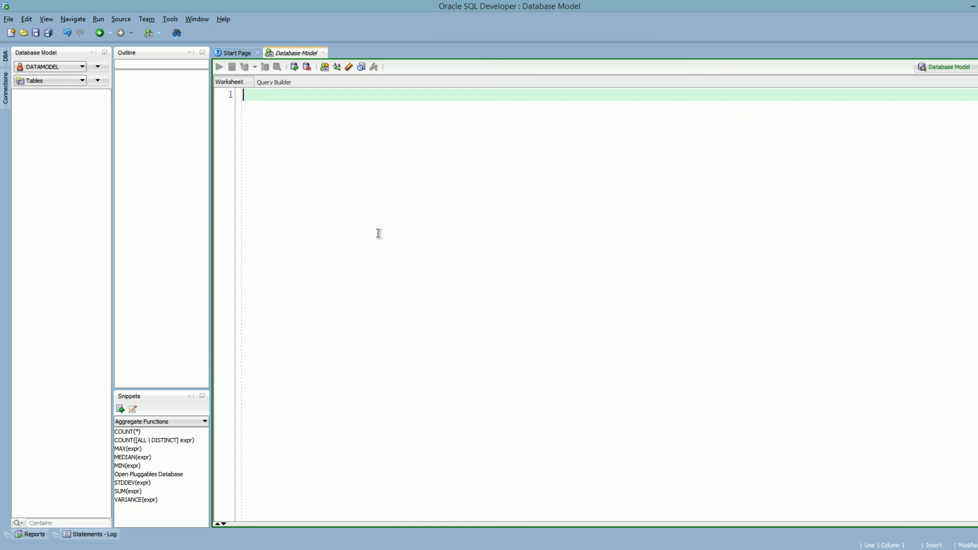
key("ctrl+v")
Run only the CREATE TABLE item_Category statement from the pasted script
key("Up")
key("Up")
key("Up")
key("Up")
key("Up")
key("Up")
key("Up")
key("Up")
key("Up")
key("Up")
key("Up")
key("Up")
key("Up")
key("Up")
key("Up")
key("Up")
key("Up")
key("Up")
key("Up")
key("Up")
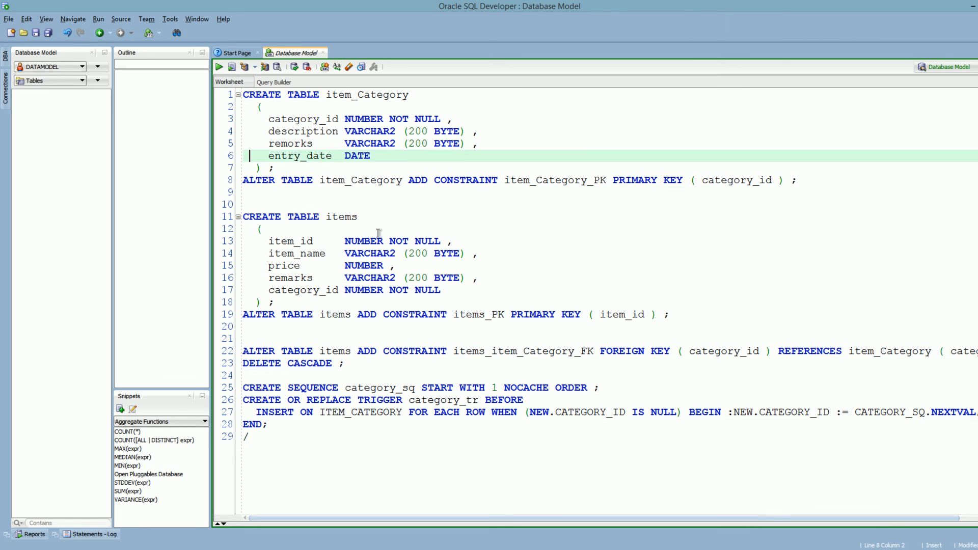
key("Up")
key("Up")
key("ctrl+Return")
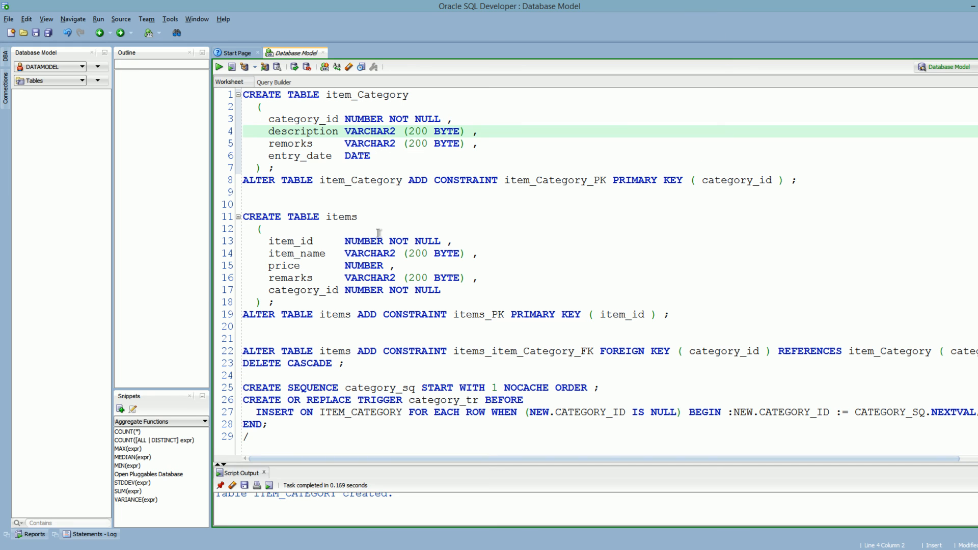
Enlarge the script output area and run the ALTER TABLE statement that adds the item_Category_PK primary key
left_click_drag(543, 469, 543, 331)
left_click(335, 185)
key("ctrl+Return")
Run the CREATE TABLE items statement on its own
key("Down")
key("Down")
key("Down")
key("Down")
key("ctrl+Return")
Run the ALTER TABLE items statement that adds the items_PK primary key on item_id
key("Down")
key("Down")
key("Down")
key("Down")
key("Down")
key("Down")
key("Down")
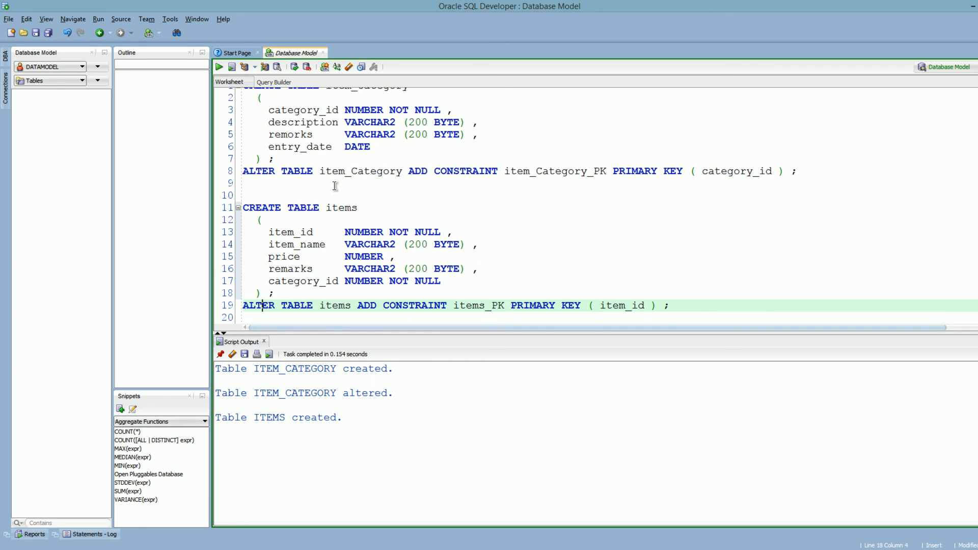
key("ctrl+Return")
Run the ALTER TABLE items statement that adds the items_item_Category_FK foreign key with cascading delete
key("Down")
key("Down")
key("Down")
key("Down")
key("Down")
key("Up")
key("Up")
key("Up")
key("Down")
key("ctrl+Return")
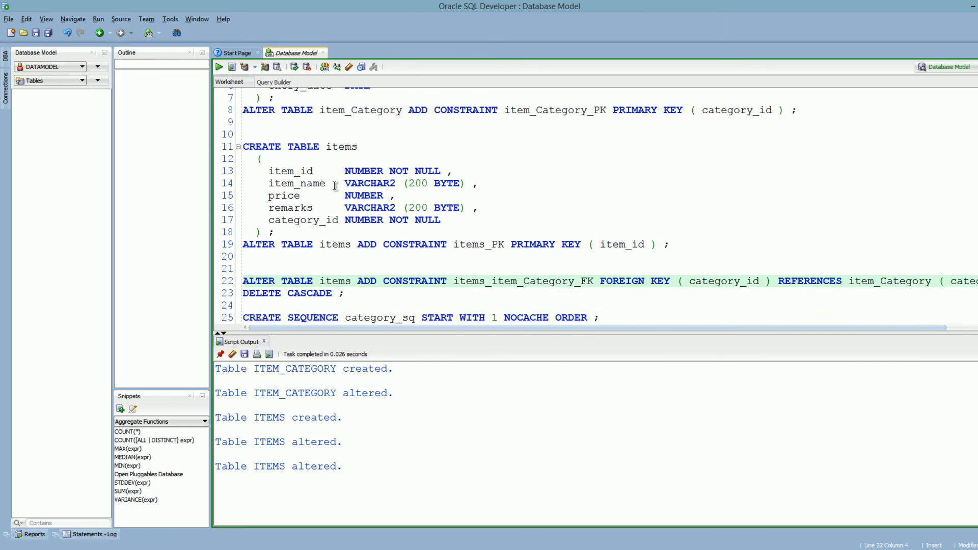
Run the CREATE SEQUENCE category_sq statement
key("Down")
key("Down")
key("Down")
key("Down")
key("Up")
key("ctrl+Return")
Run the CREATE OR REPLACE TRIGGER category_tr statement, applying NULL for the NEW bind variable
key("Down")
key("Down")
key("ctrl+Return")
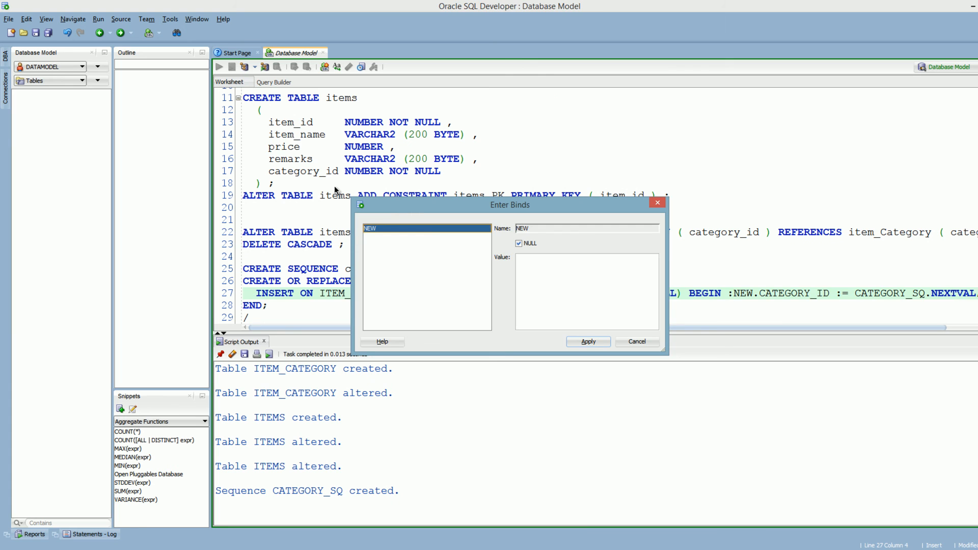
key("Return")
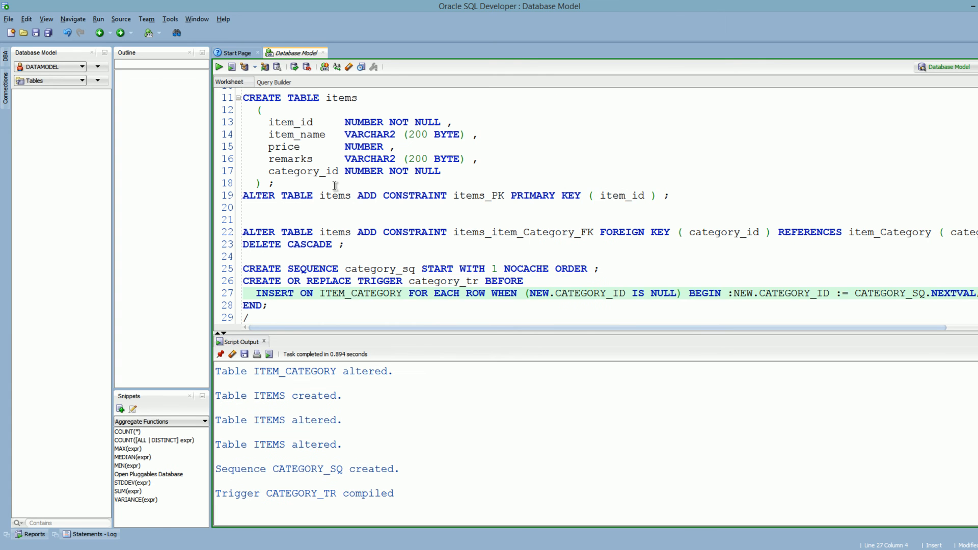
Review the executed script from the trigger back up to the CREATE TABLE item_Category statement
key("Up")
key("Up")
key("Up")
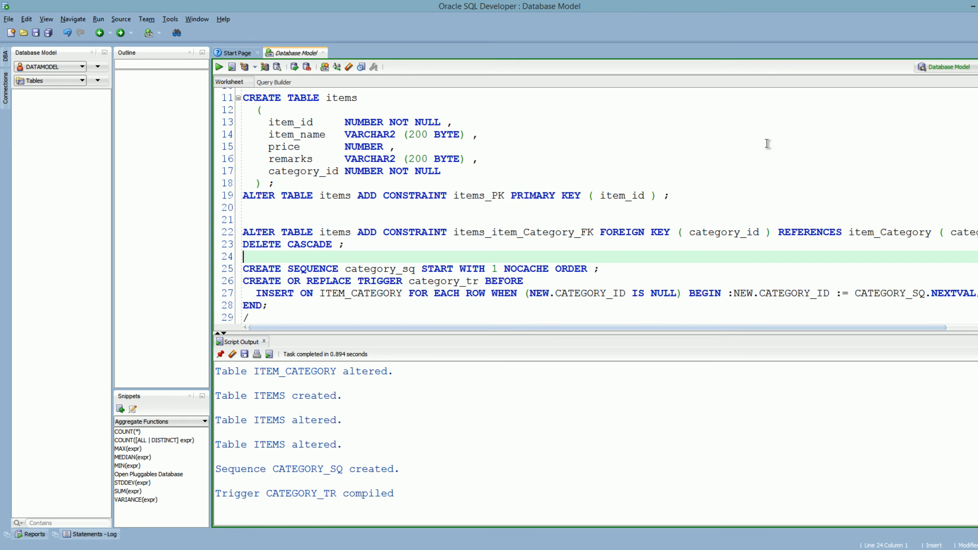
key("Up")
key("Up")
key("Up")
key("Up")
scroll(505, 238, "up", 3)
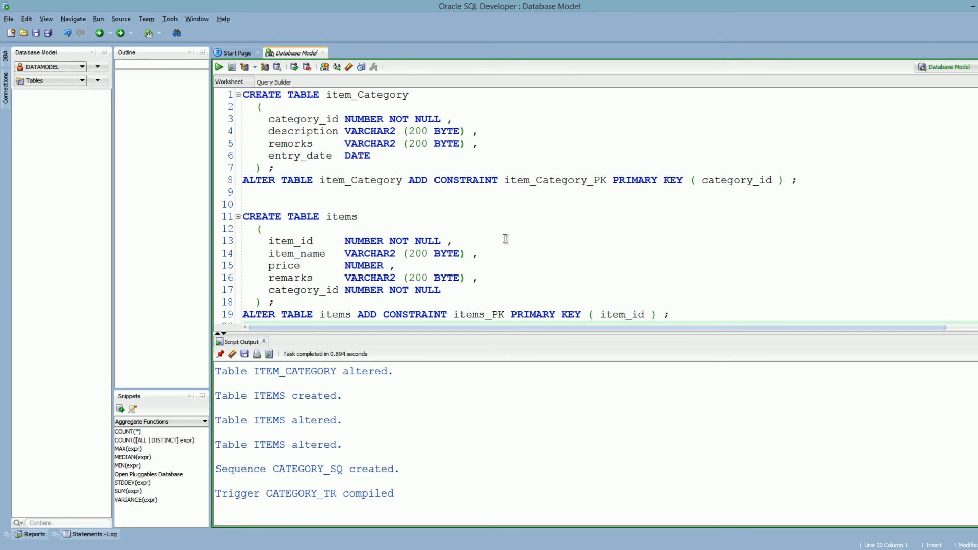